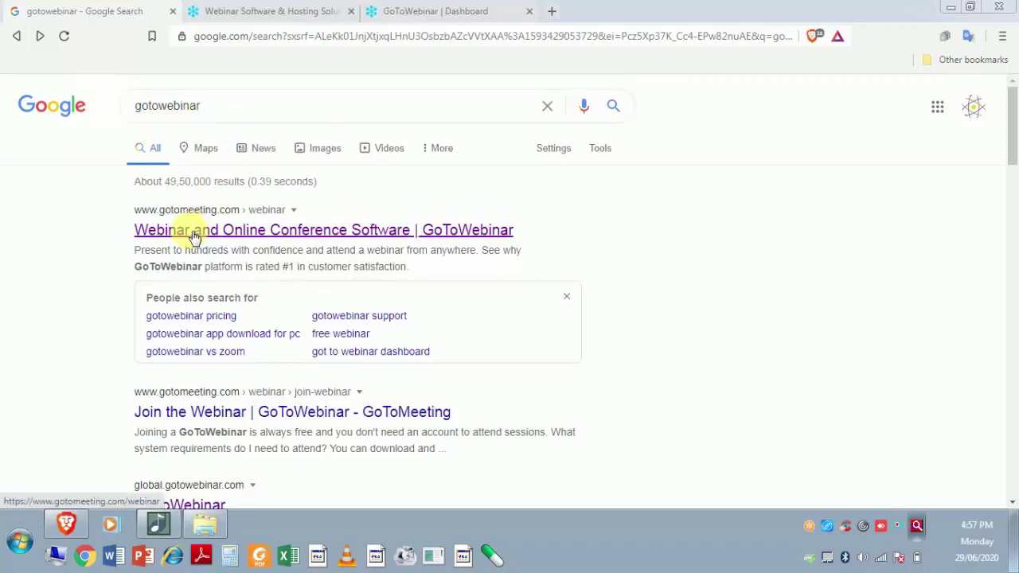
# - Open the GoToWebinar dashboard and start scheduling a new event
pyautogui.click(227, 9)
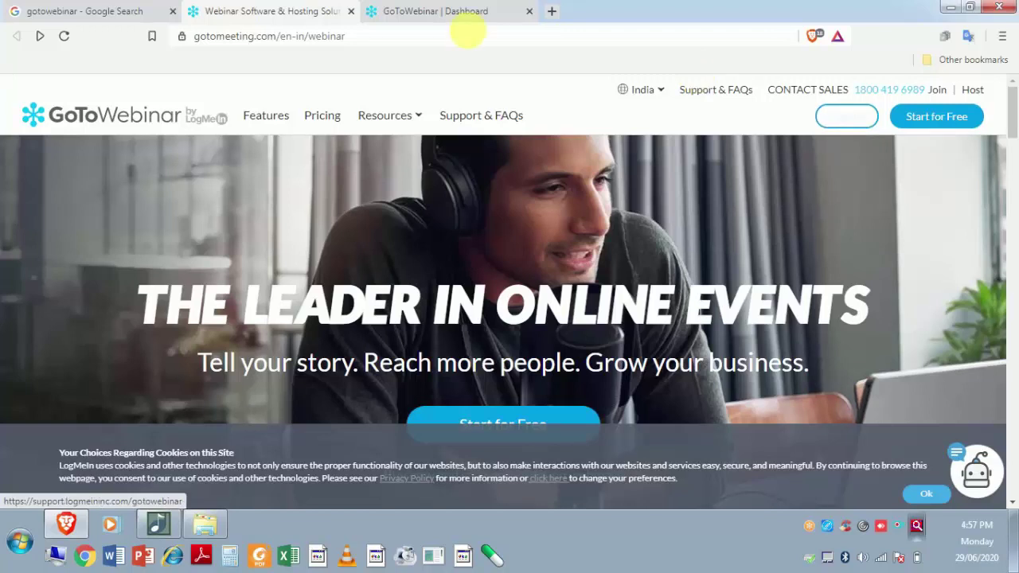
pyautogui.click(431, 11)
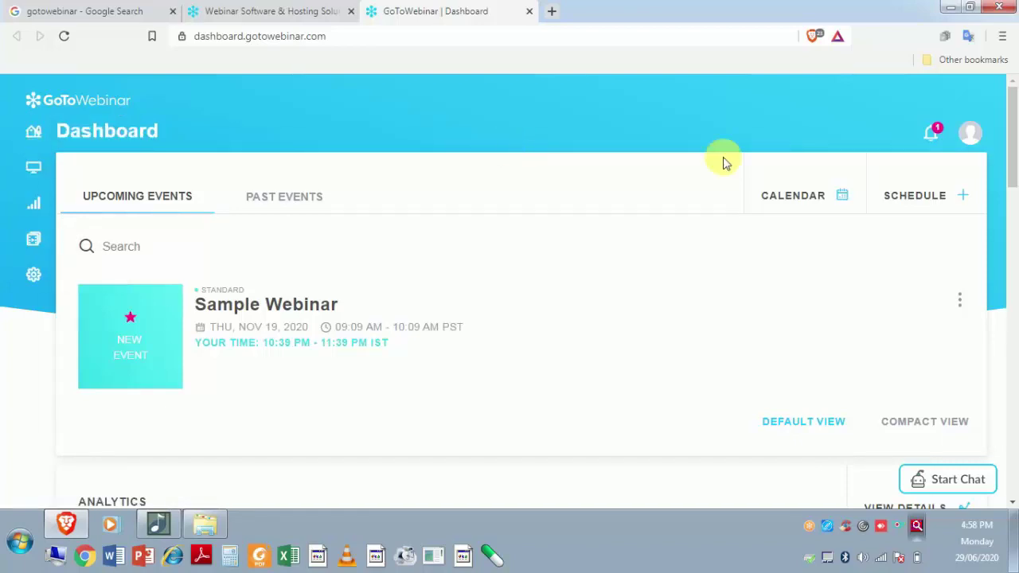
pyautogui.click(953, 198)
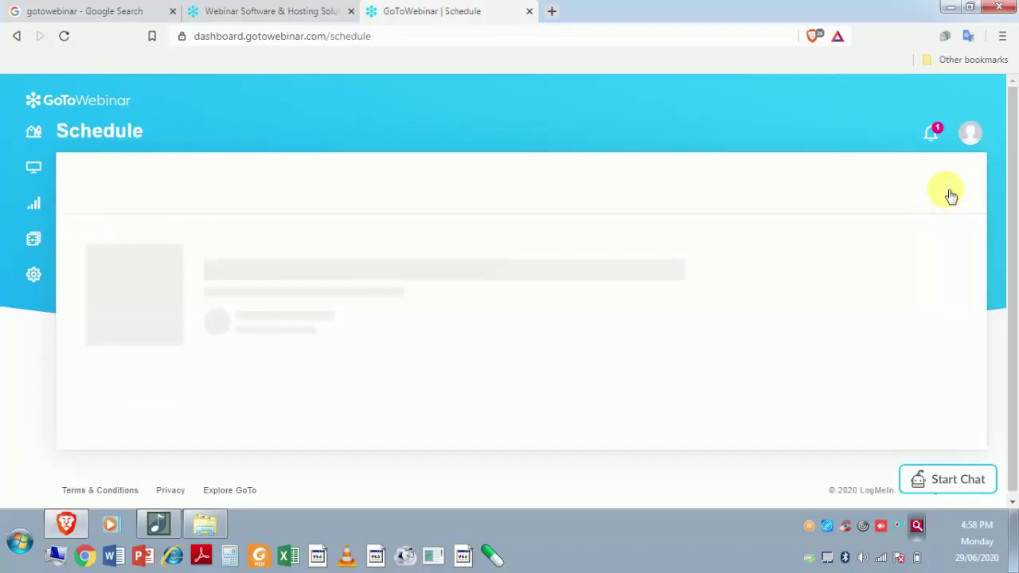
# - Title the new event "Multi-Criteria Decision Making in Manufacturing (MCDM)" and make it a live event
pyautogui.click(409, 279)
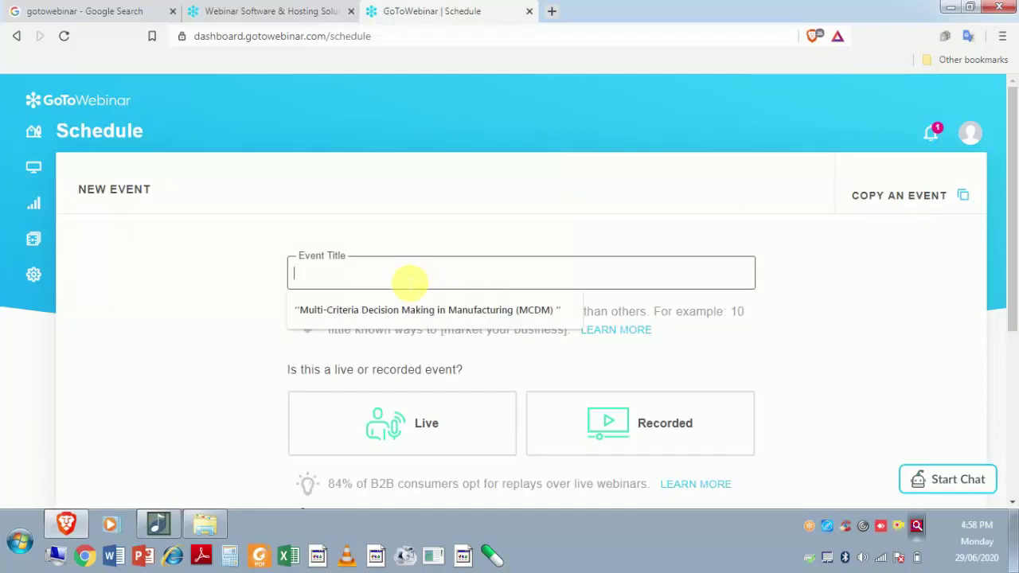
pyautogui.click(393, 310)
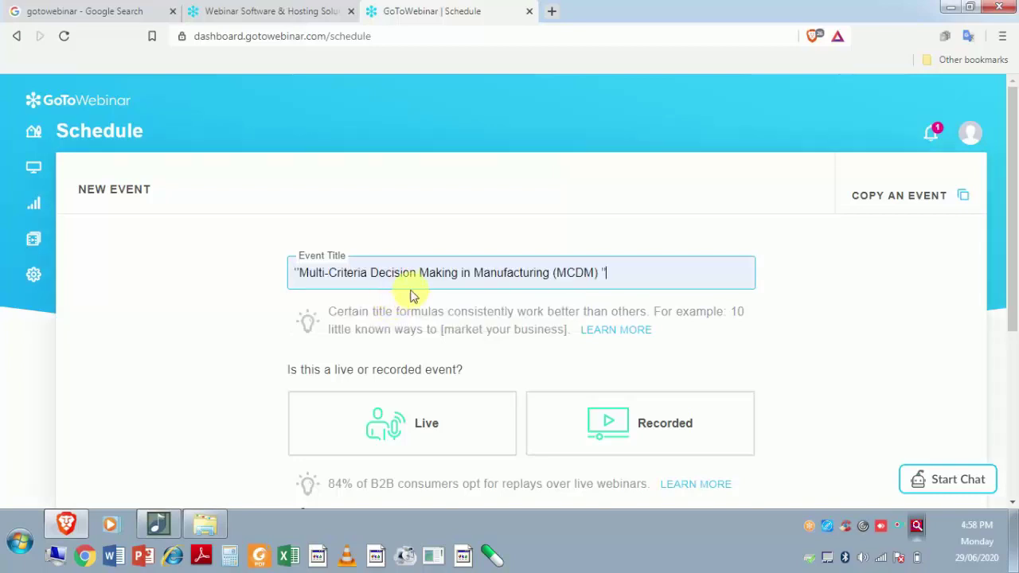
pyautogui.scroll(-2, 544, 293)
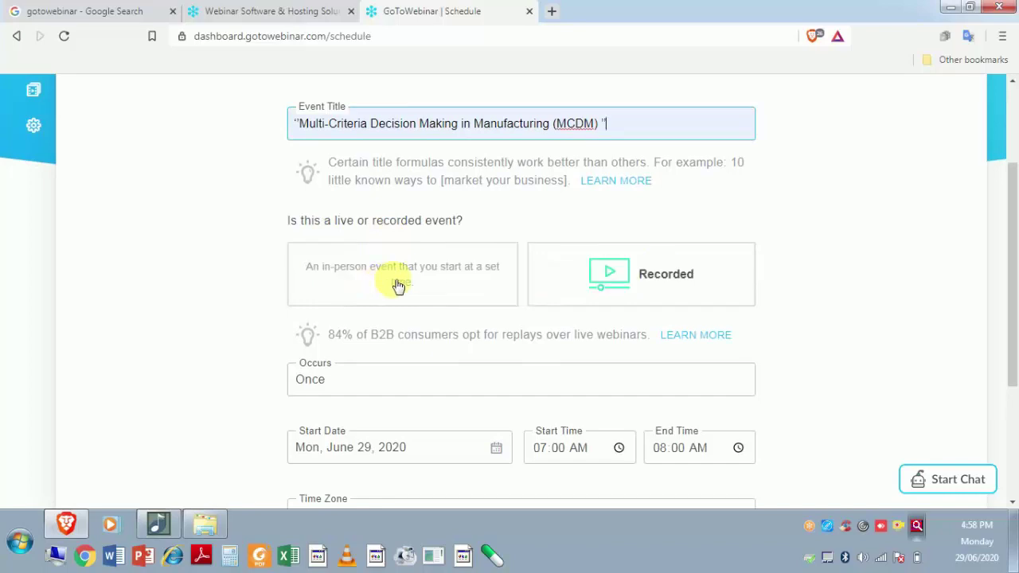
pyautogui.click(392, 277)
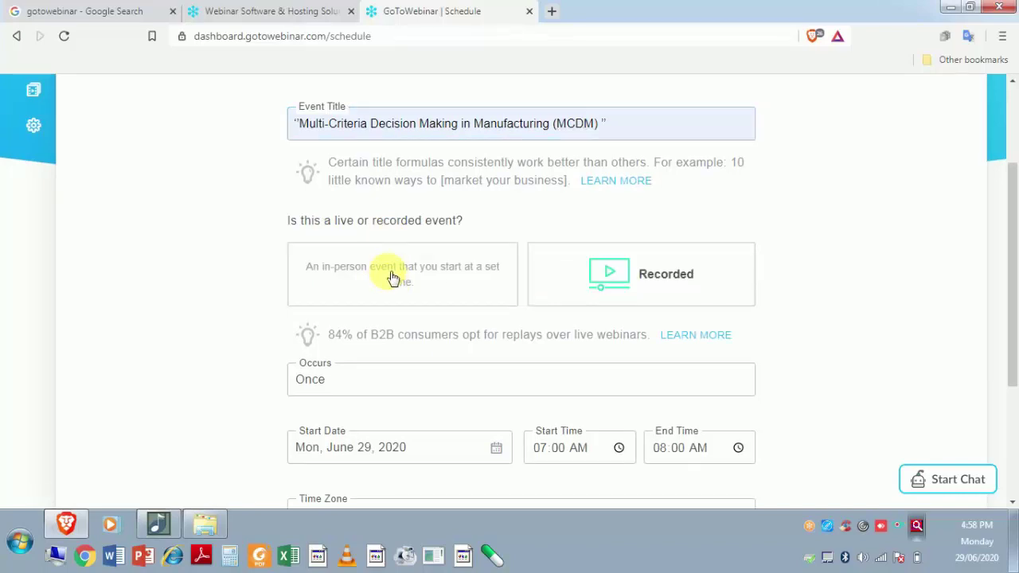
# - Set the event to occur once, with Mon, June 29, 2020 as the start date
pyautogui.scroll(-1, 478, 362)
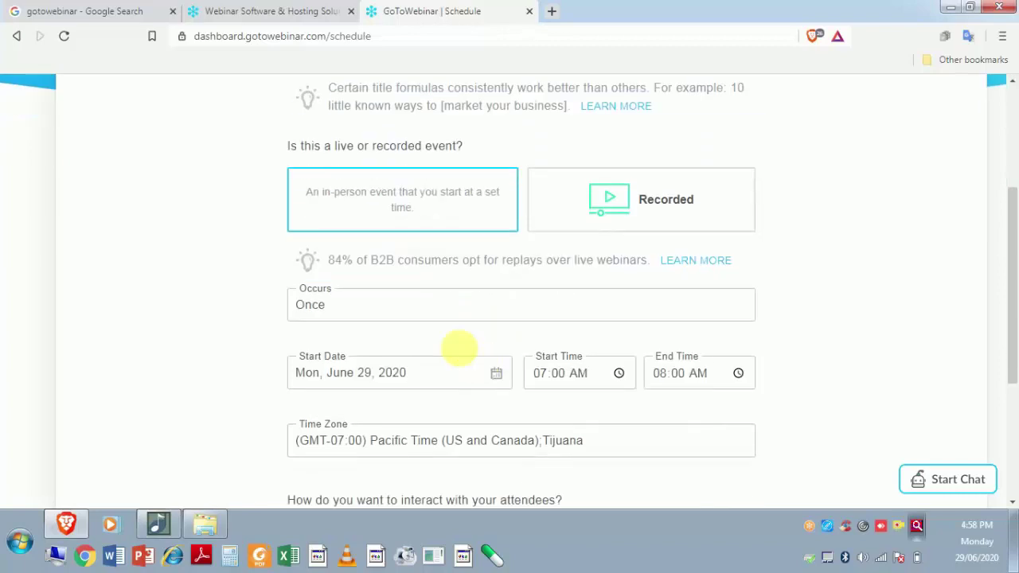
pyautogui.click(360, 303)
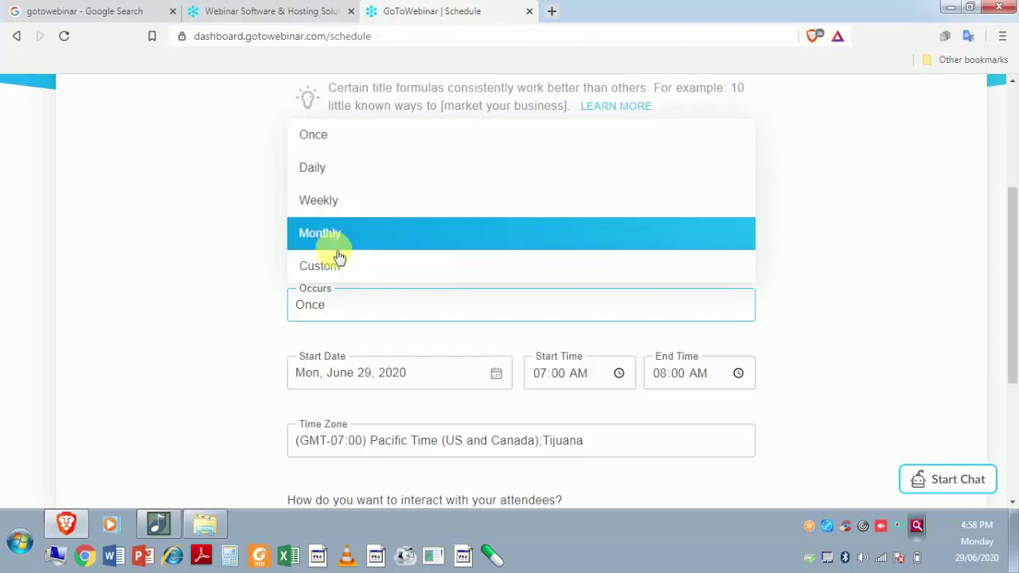
pyautogui.click(331, 143)
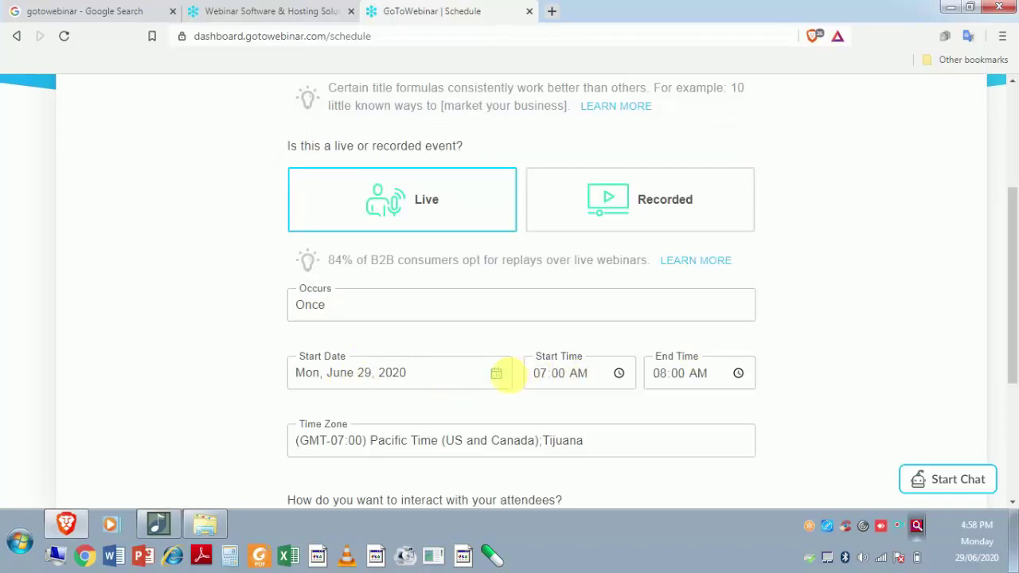
pyautogui.click(499, 378)
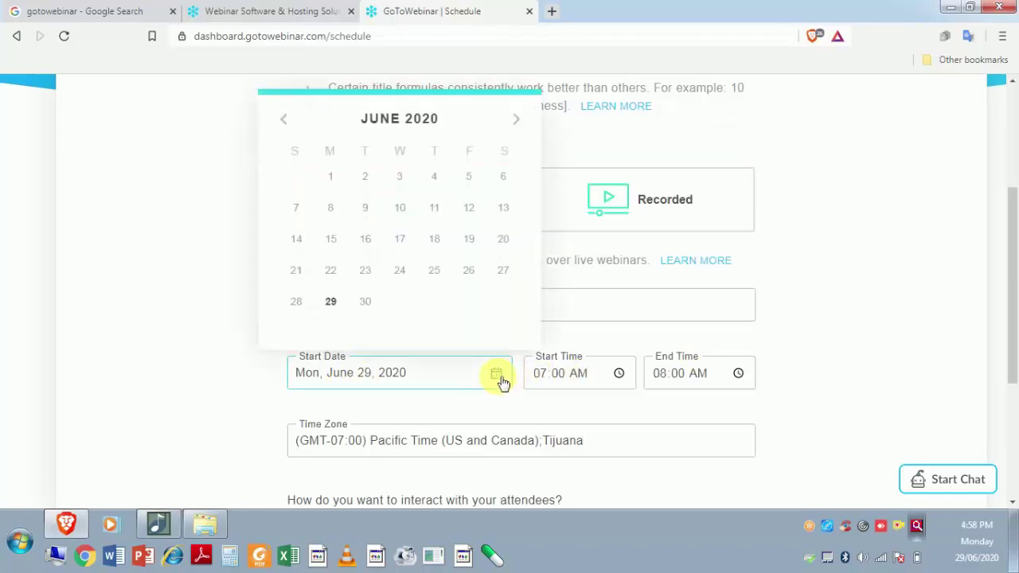
pyautogui.click(331, 302)
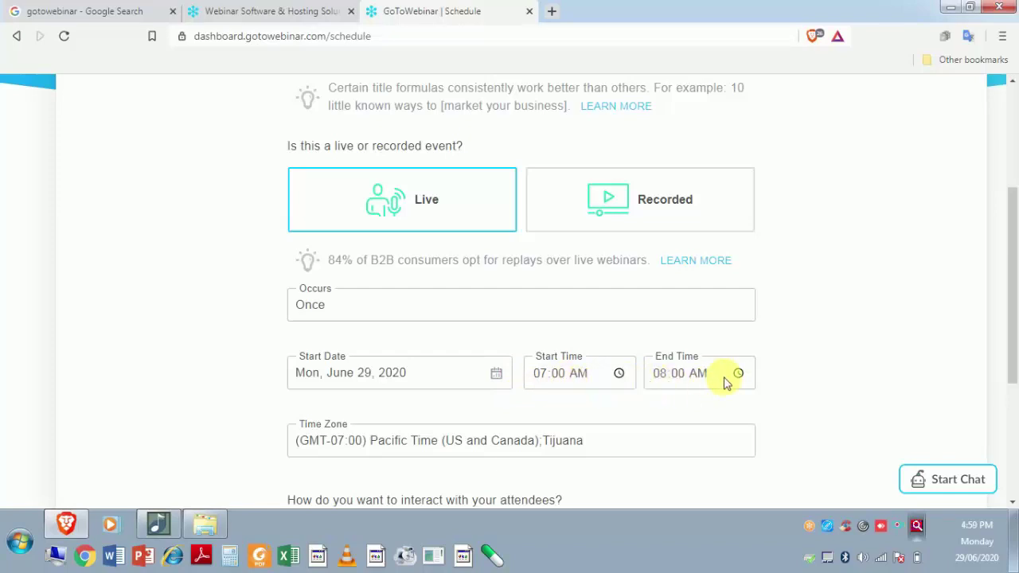
# - Set the event's time zone to (GMT+05:30) Calcutta, Chennai, Mumbai, New Delhi
pyautogui.scroll(-2, 804, 379)
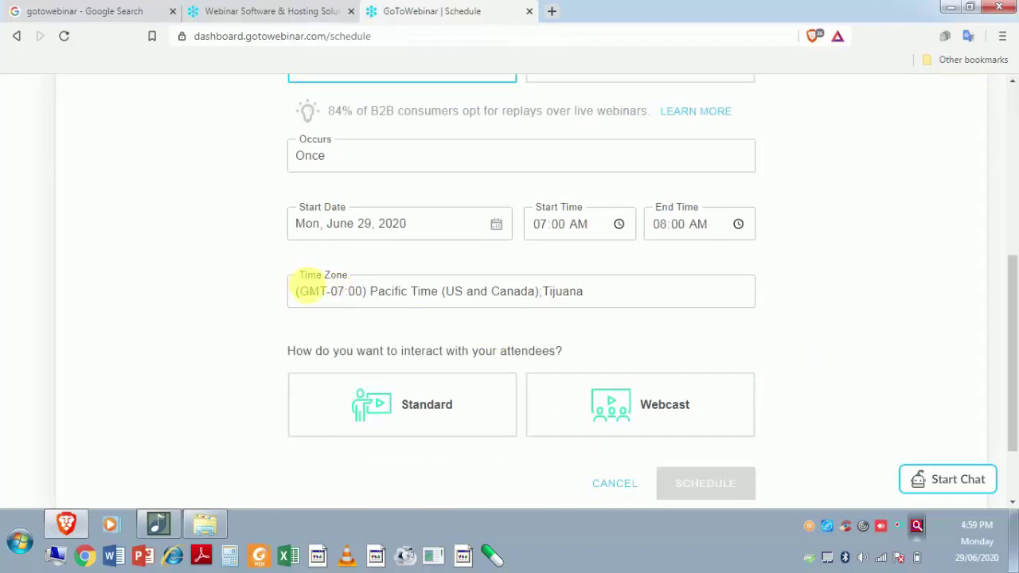
pyautogui.click(415, 294)
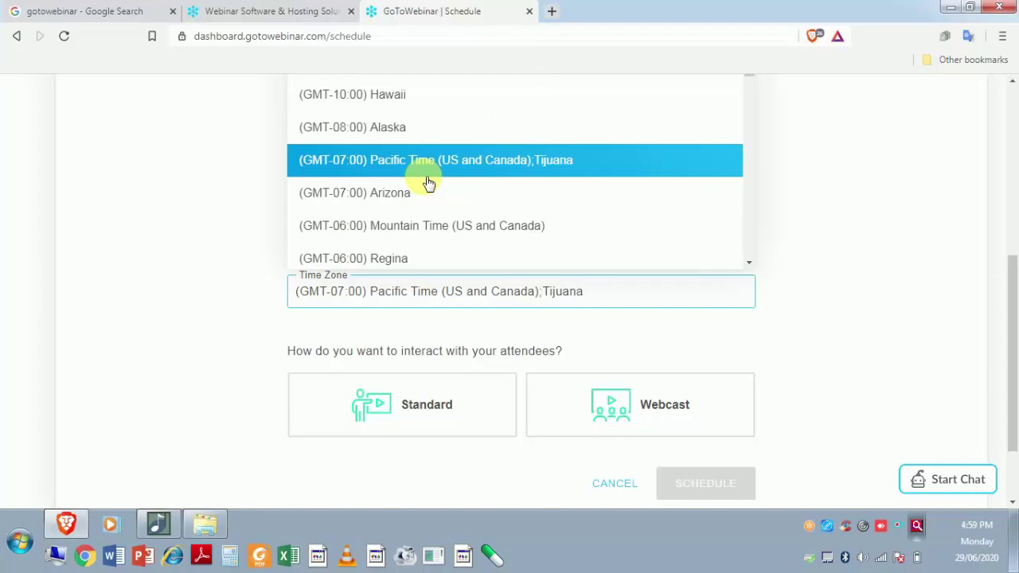
pyautogui.scroll(-1, 429, 184)
pyautogui.scroll(-9, 429, 184)
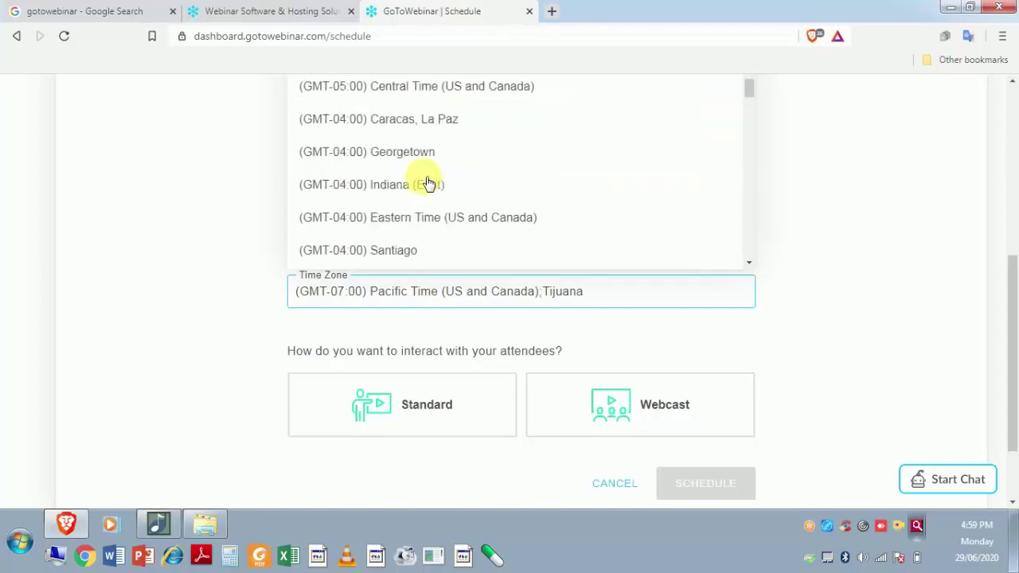
pyautogui.scroll(-6, 428, 184)
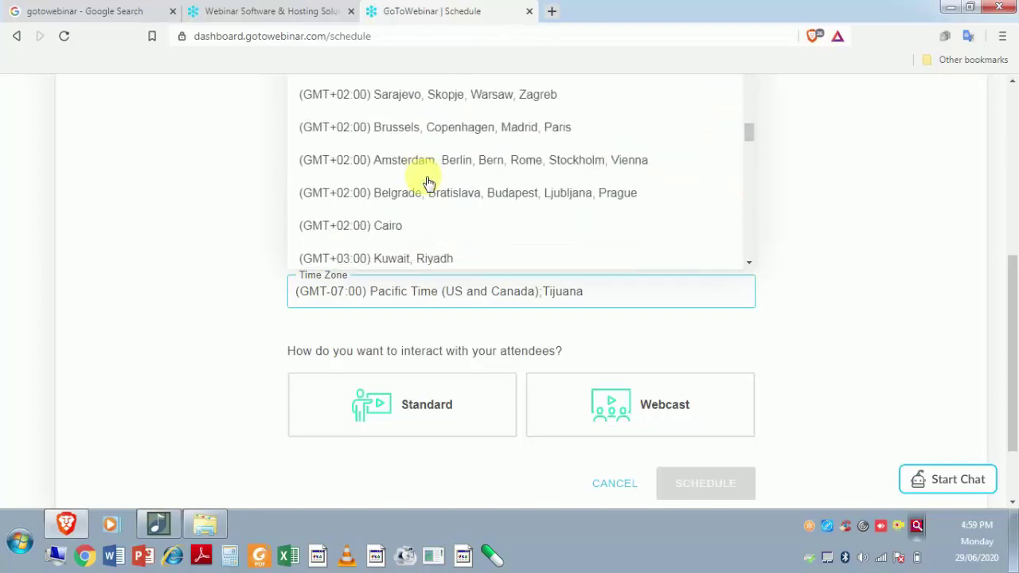
pyautogui.scroll(-3, 428, 184)
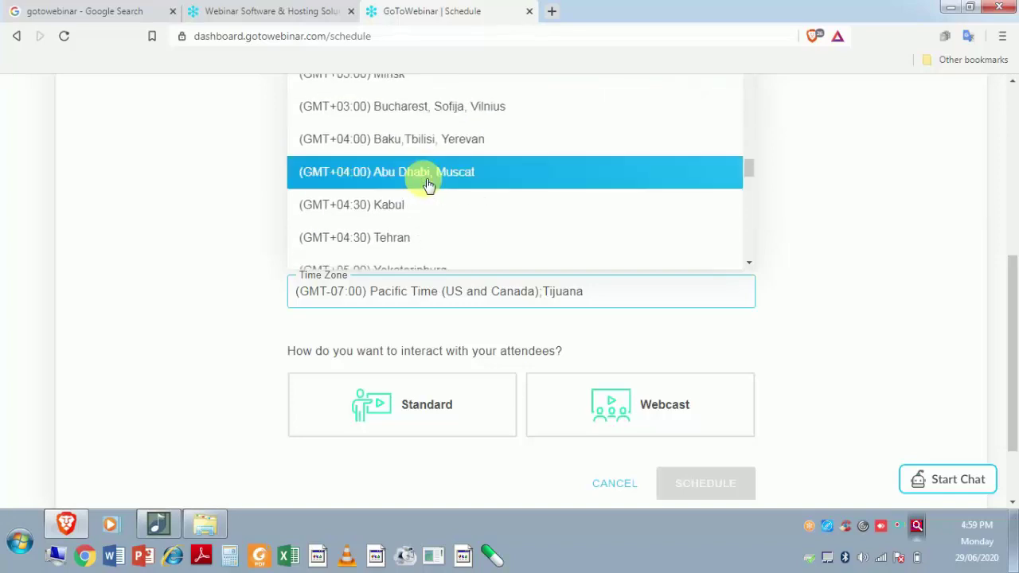
pyautogui.scroll(-6, 429, 183)
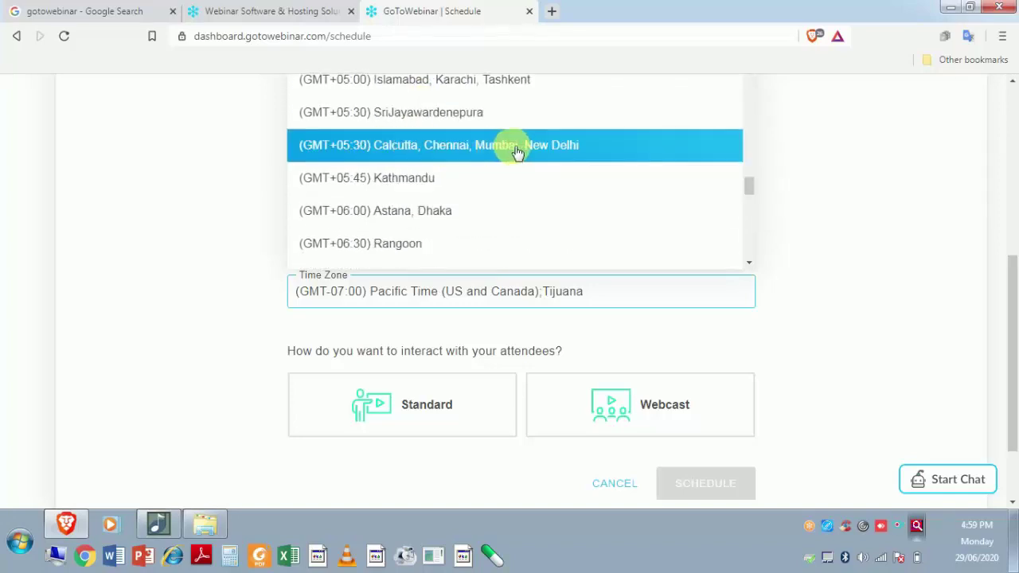
pyautogui.click(567, 148)
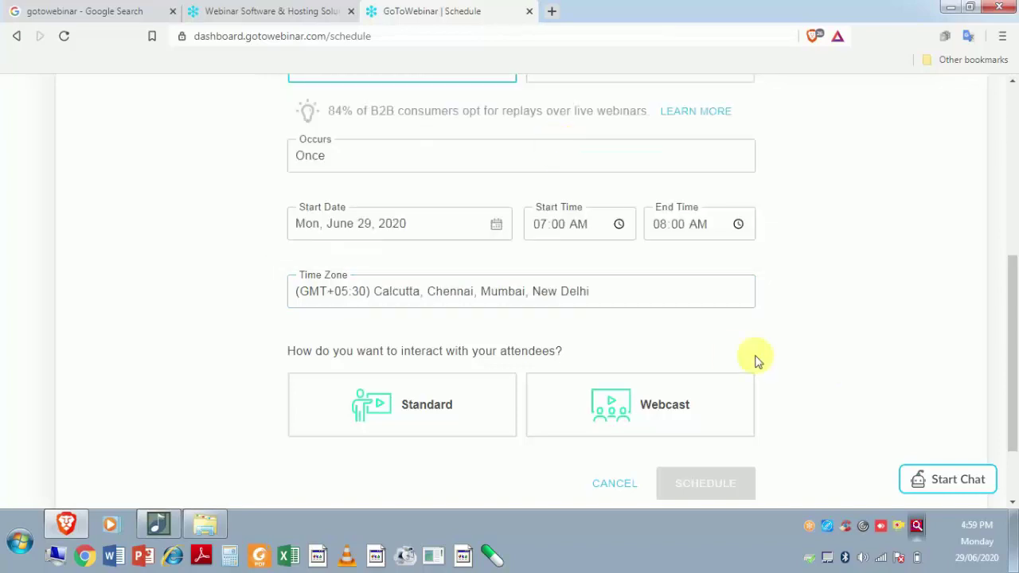
# - Choose the Standard attendee interaction, have the choice remembered, and schedule the event
pyautogui.scroll(-2, 801, 369)
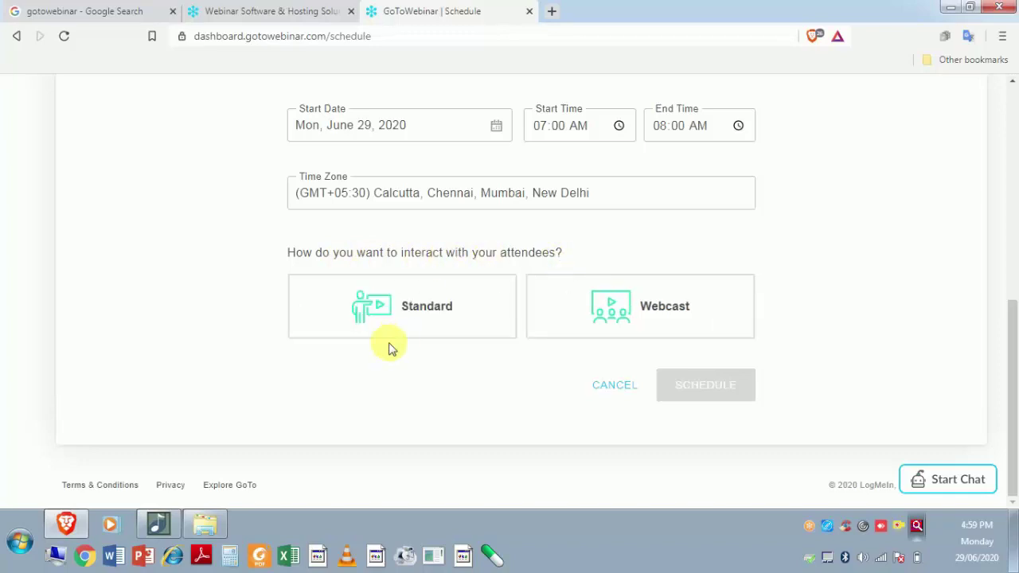
pyautogui.click(395, 319)
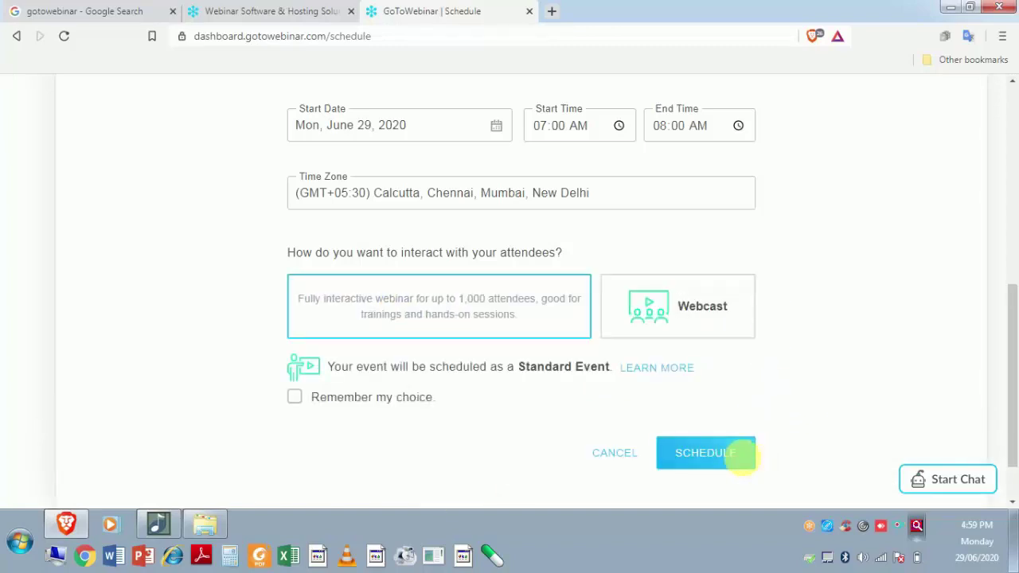
pyautogui.click(297, 406)
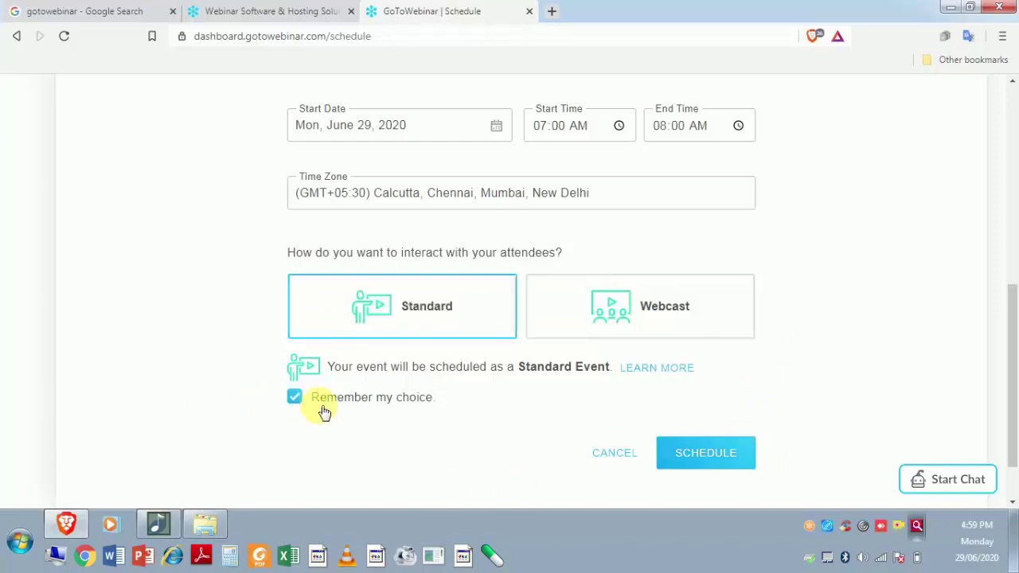
pyautogui.click(707, 454)
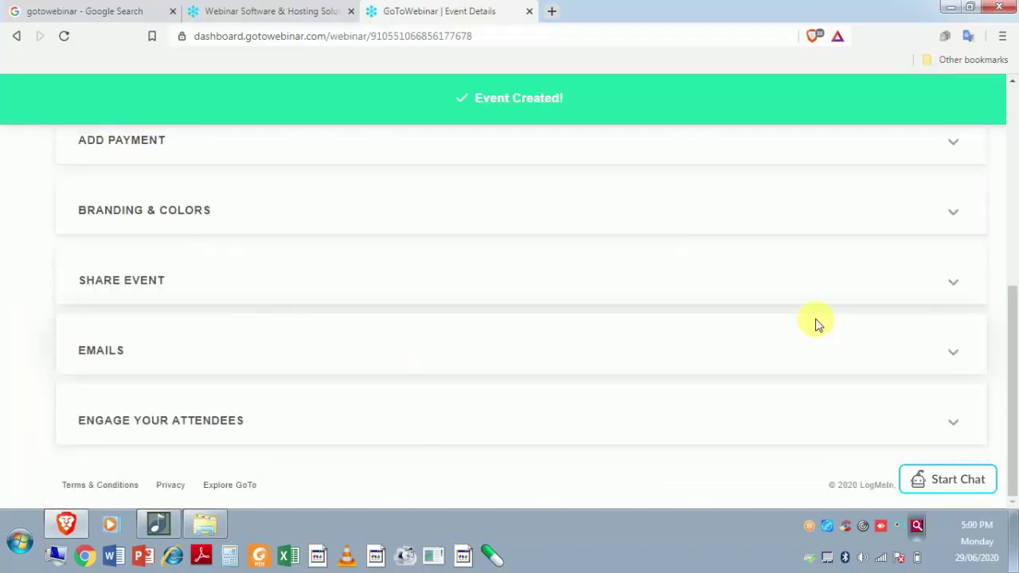
# - Review the created event's title, date, time and language, and open its description for editing
pyautogui.scroll(5, 625, 281)
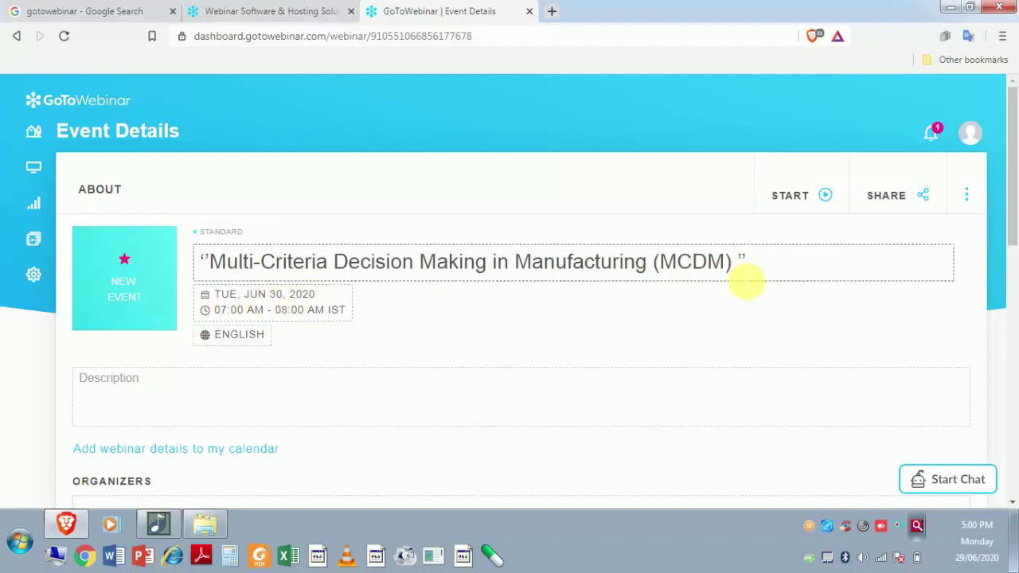
pyautogui.scroll(-2, 746, 280)
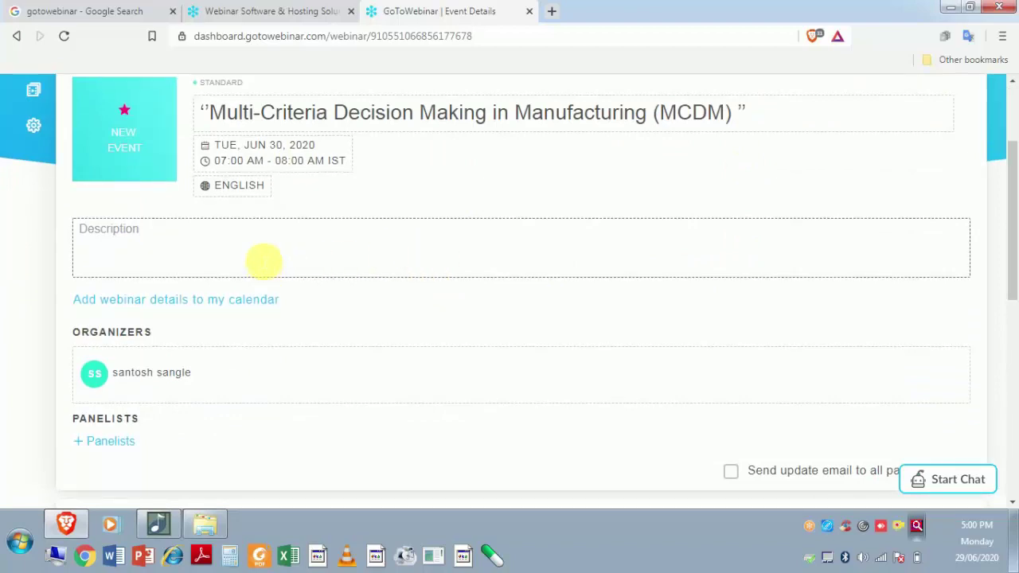
pyautogui.click(143, 235)
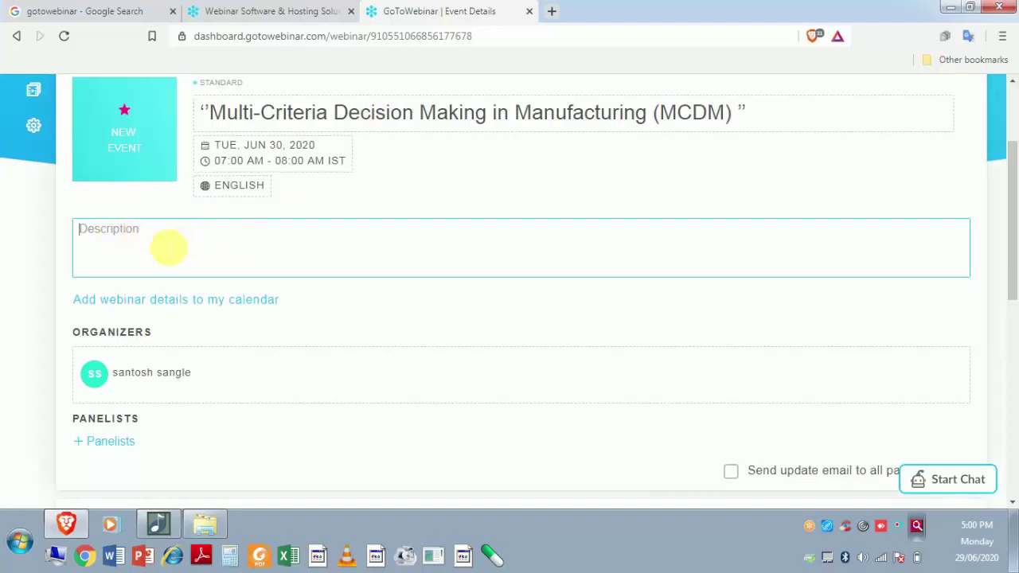
pyautogui.scroll(-1, 319, 259)
pyautogui.rightClick(318, 261)
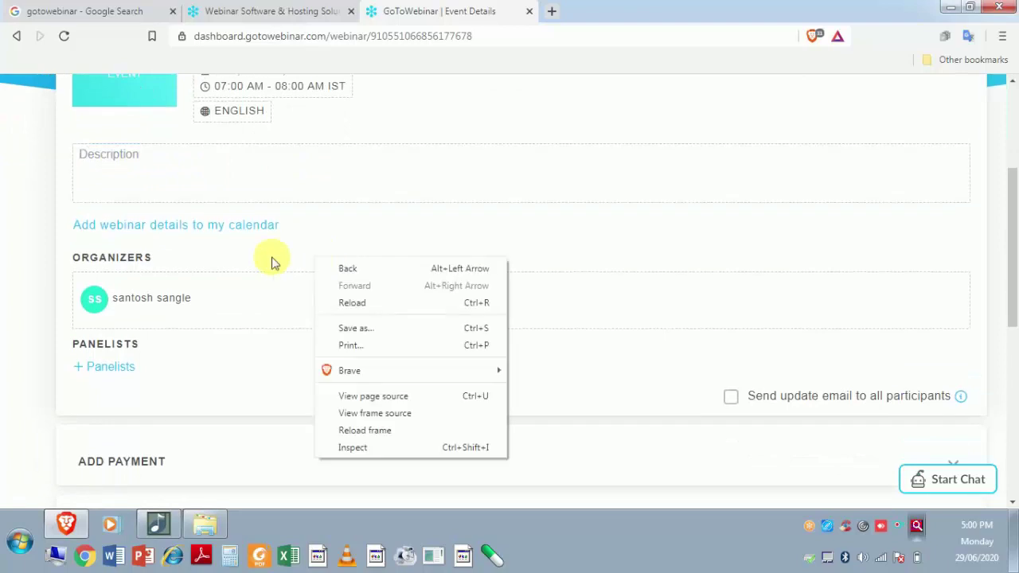
# - Add a blank co-organizer entry to the event's organizers and close the dialog without updating
pyautogui.click(154, 310)
pyautogui.click(155, 308)
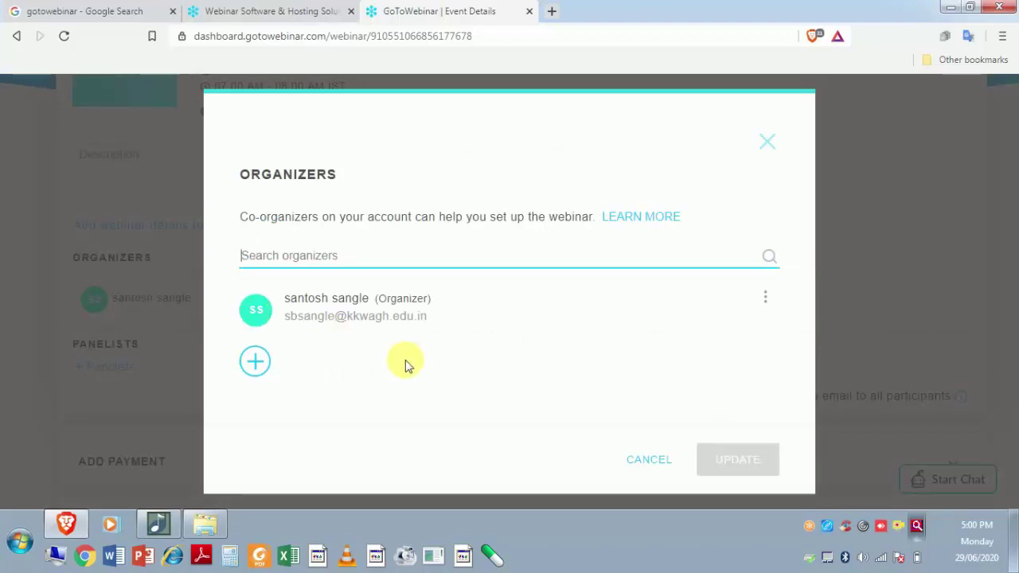
pyautogui.click(263, 364)
pyautogui.click(369, 366)
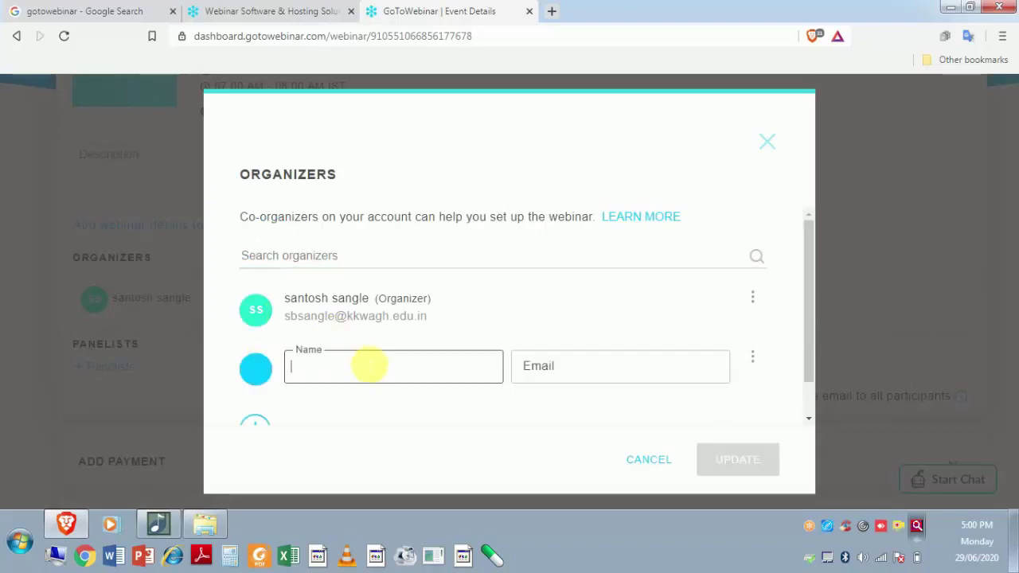
pyautogui.click(668, 371)
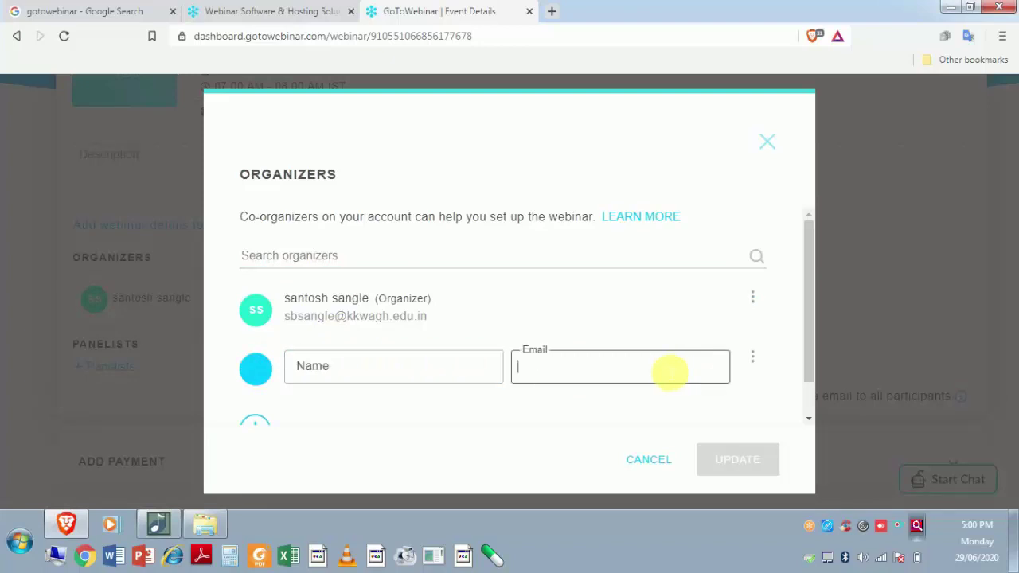
pyautogui.scroll(-1, 669, 371)
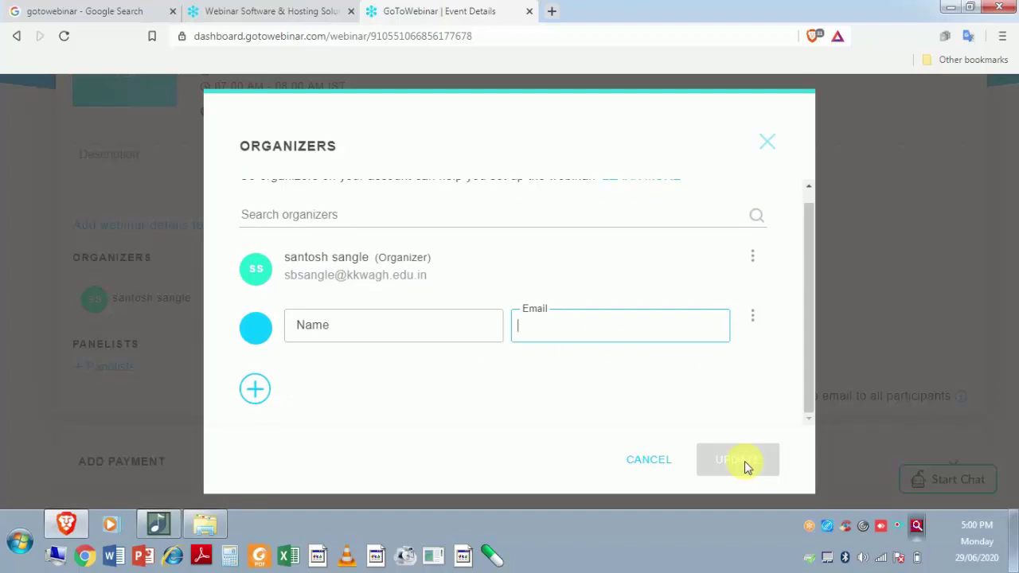
pyautogui.click(615, 342)
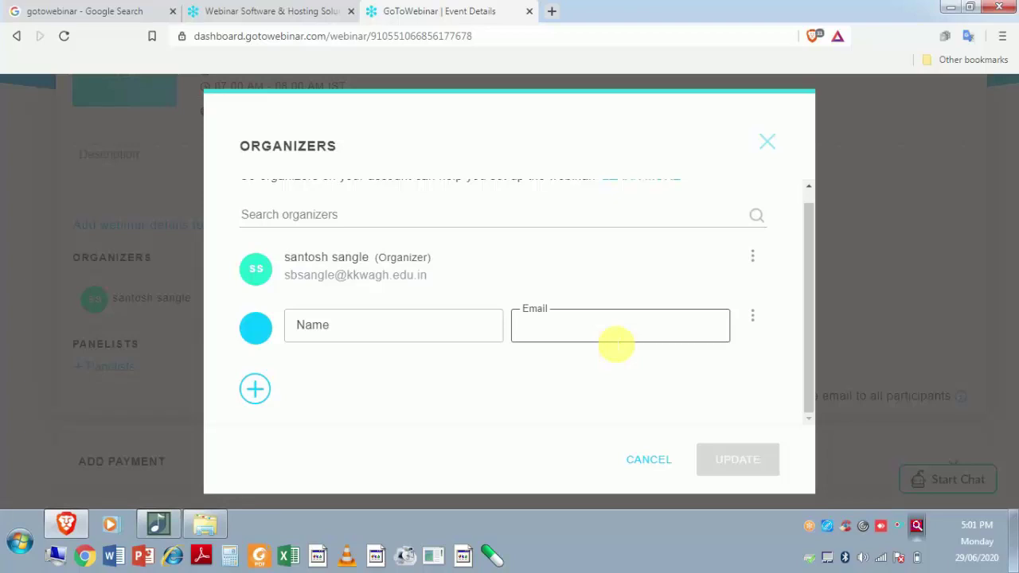
pyautogui.click(579, 327)
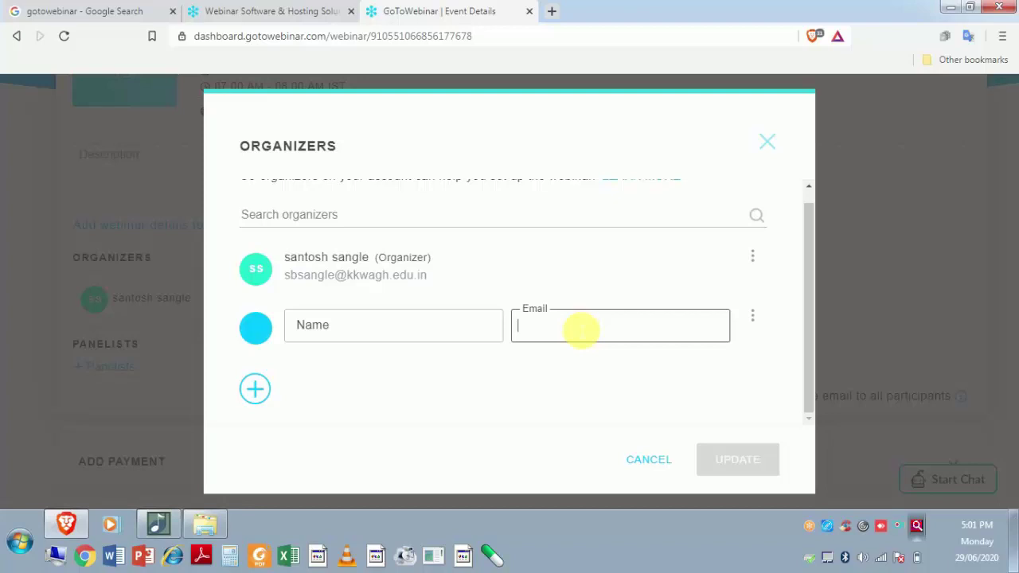
pyautogui.click(769, 142)
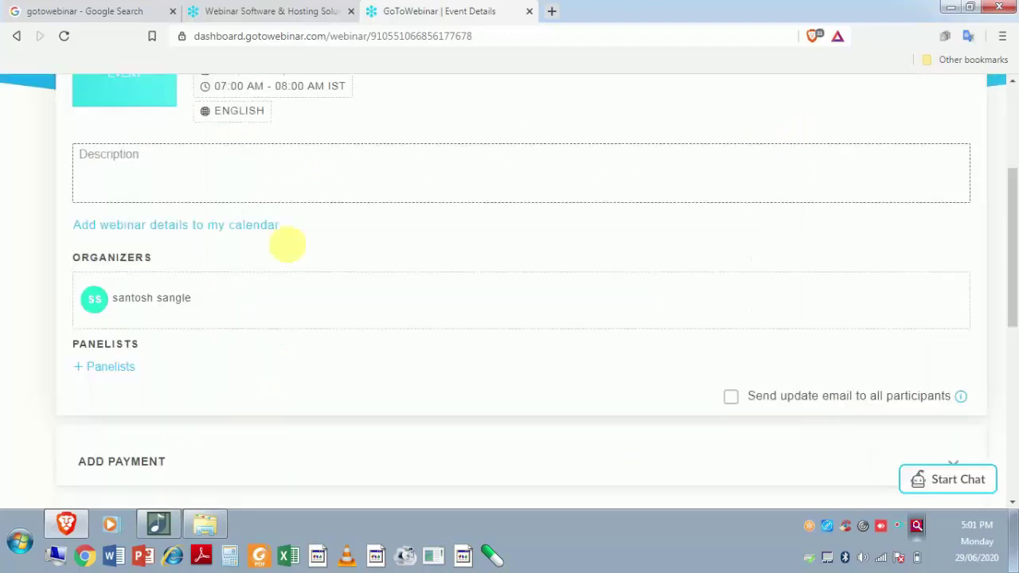
pyautogui.scroll(-1, 166, 364)
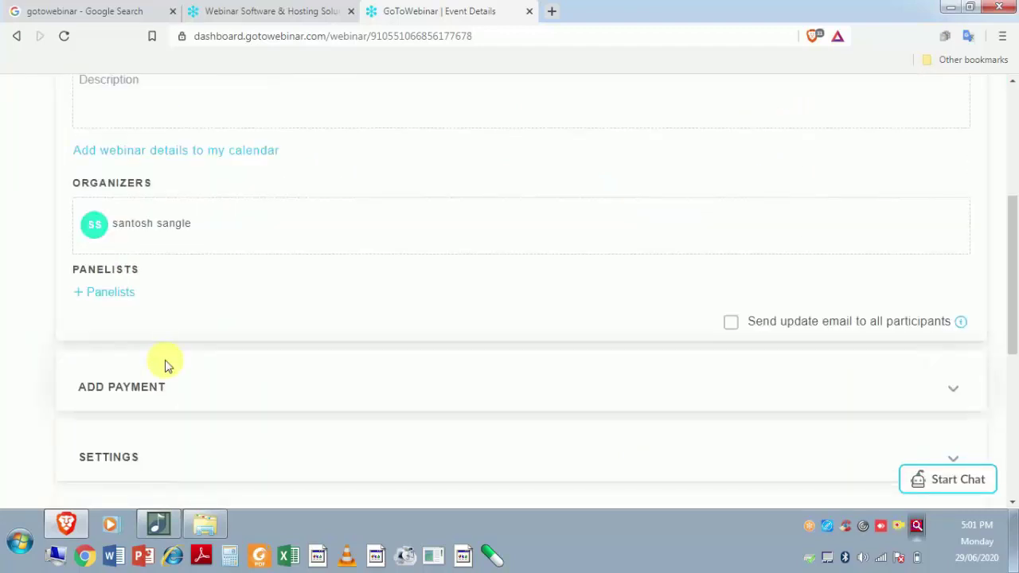
# - Open the event's panelists dialog, check the blank name and email fields, and close it without updating
pyautogui.click(110, 296)
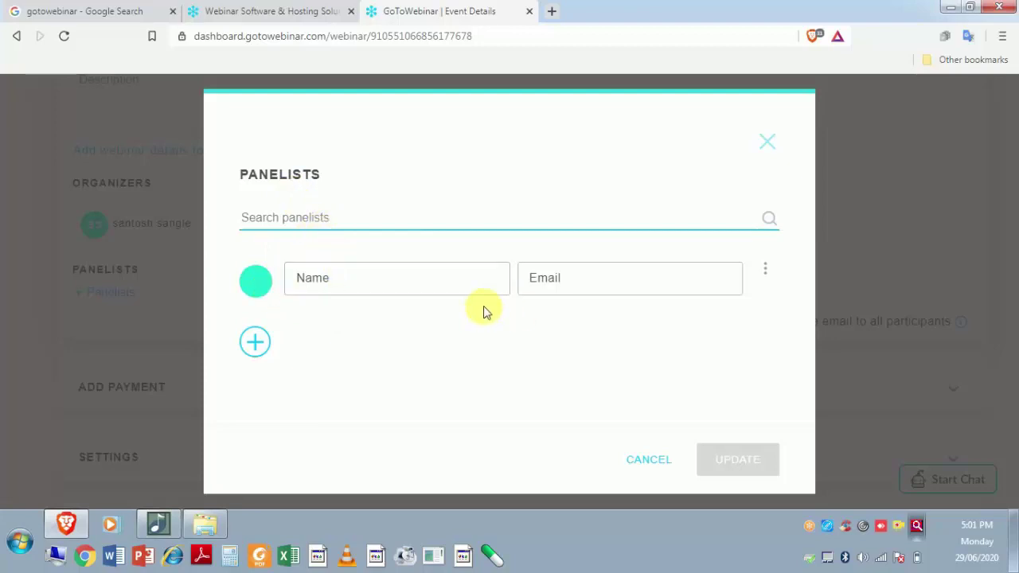
pyautogui.click(385, 293)
pyautogui.click(595, 291)
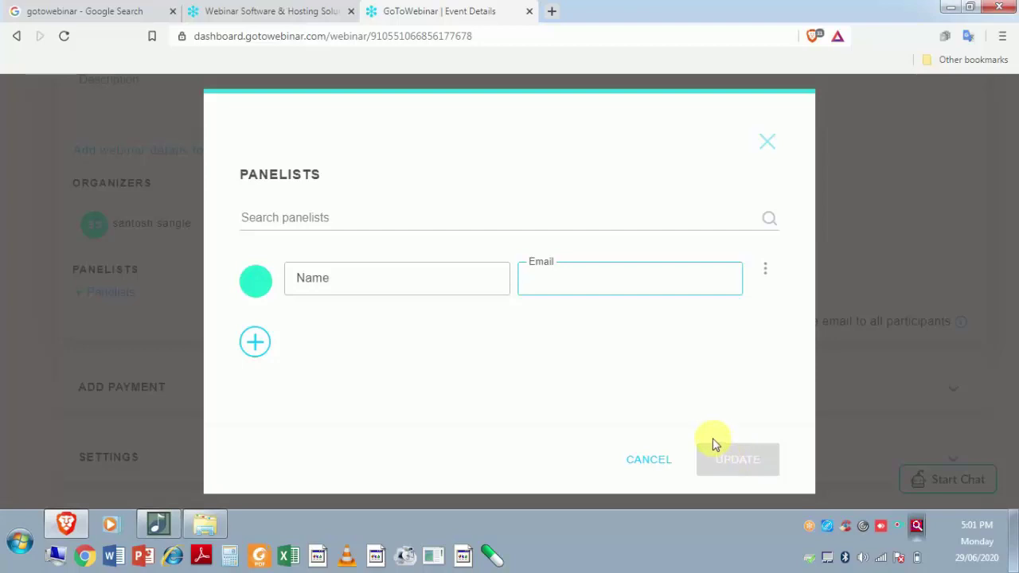
pyautogui.click(769, 143)
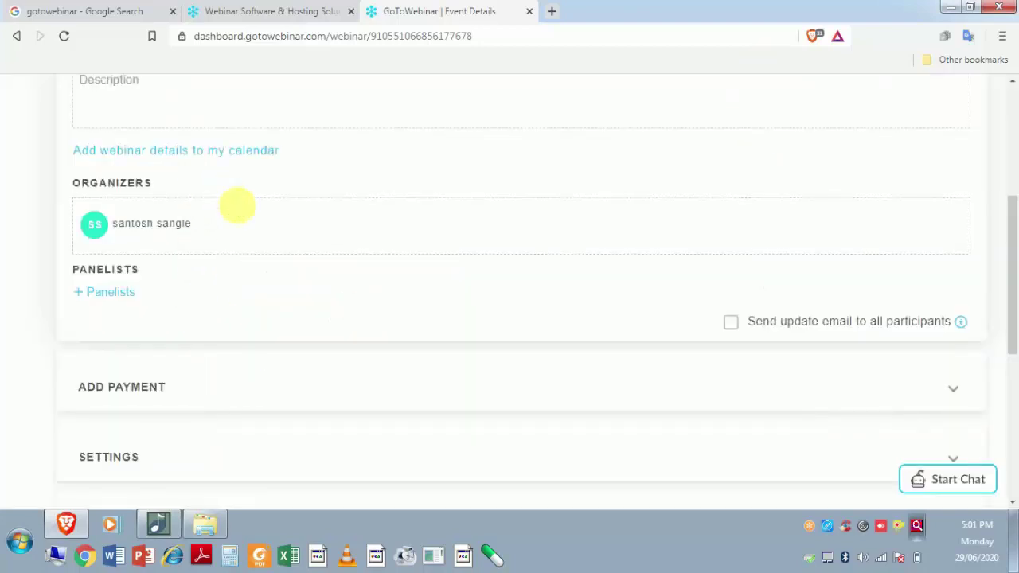
# - Expand the event's Settings section and examine the auto-record, audio, access code and in-session management options
pyautogui.scroll(1, 247, 221)
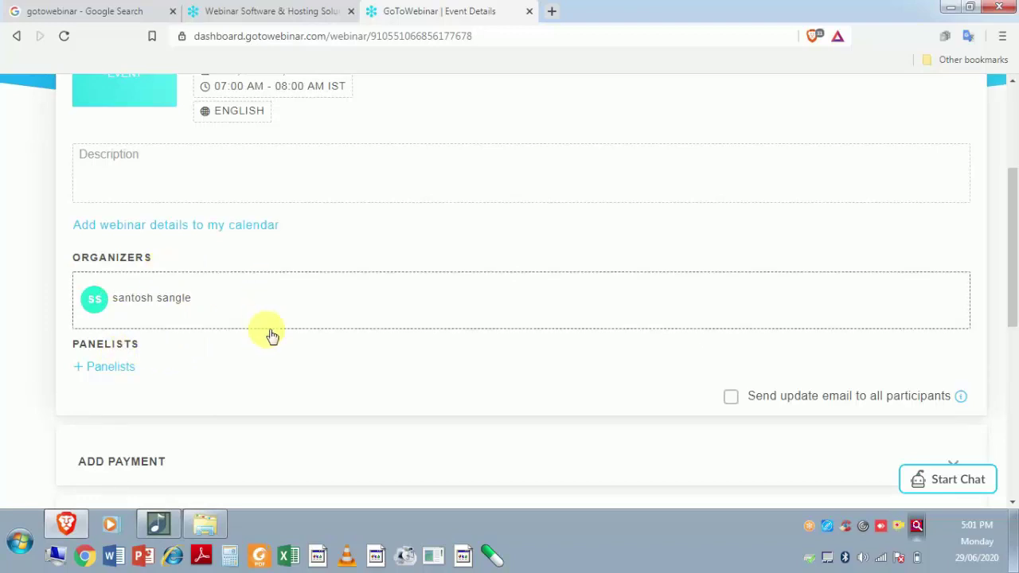
pyautogui.scroll(-1, 310, 358)
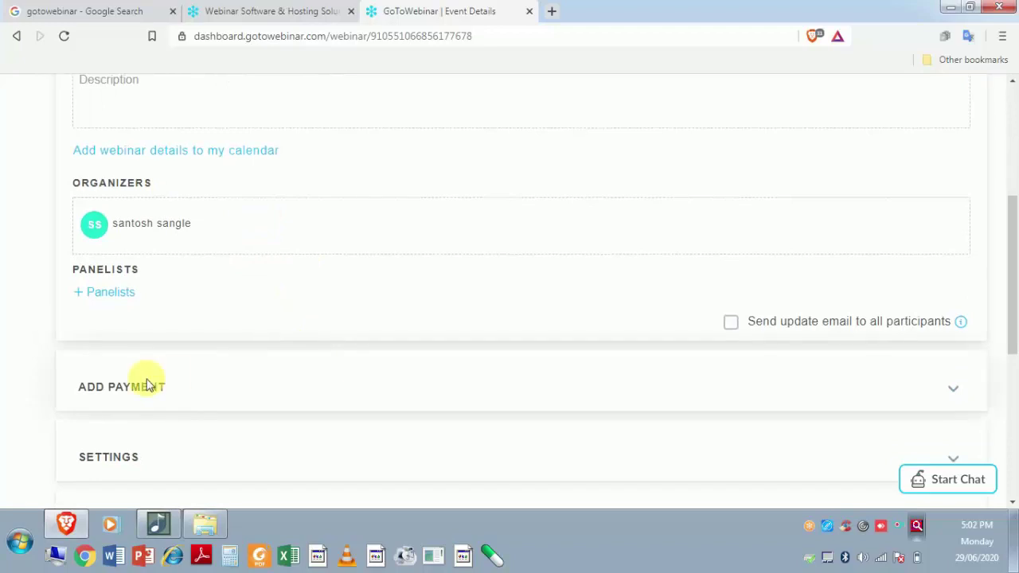
pyautogui.scroll(-2, 312, 386)
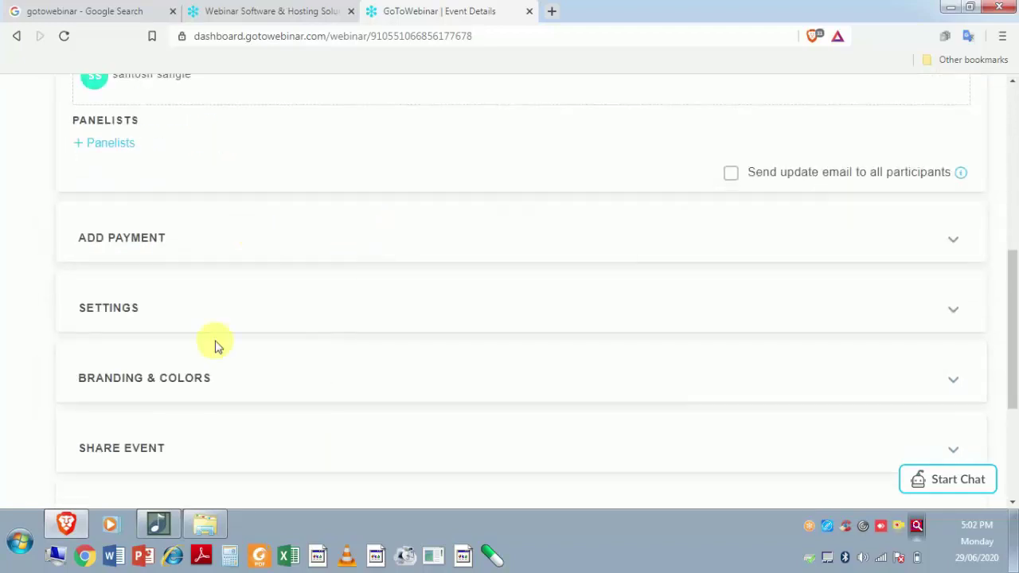
pyautogui.click(238, 311)
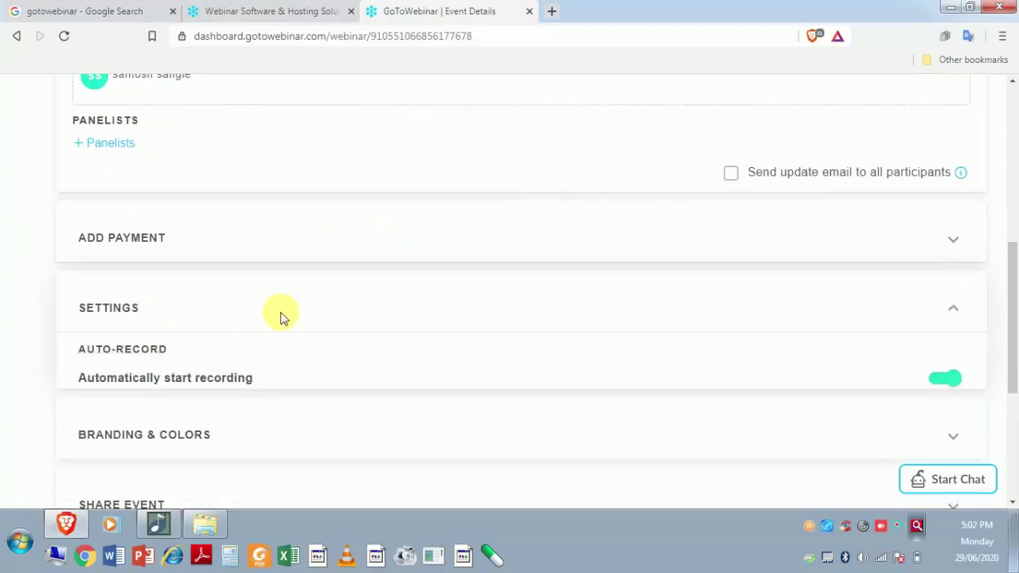
pyautogui.scroll(-1, 285, 317)
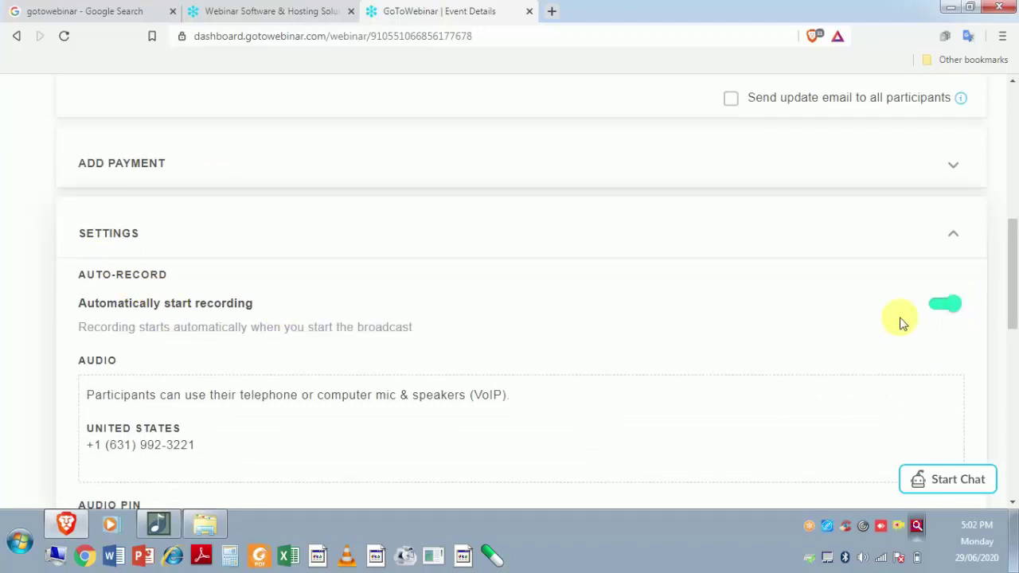
pyautogui.scroll(-1, 872, 325)
pyautogui.scroll(-2, 868, 325)
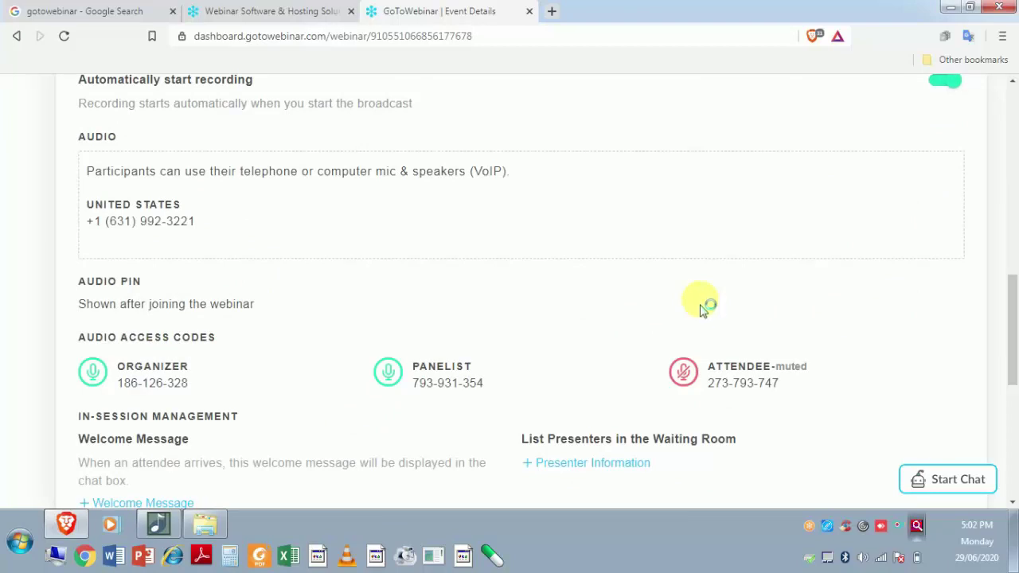
pyautogui.scroll(-1, 703, 310)
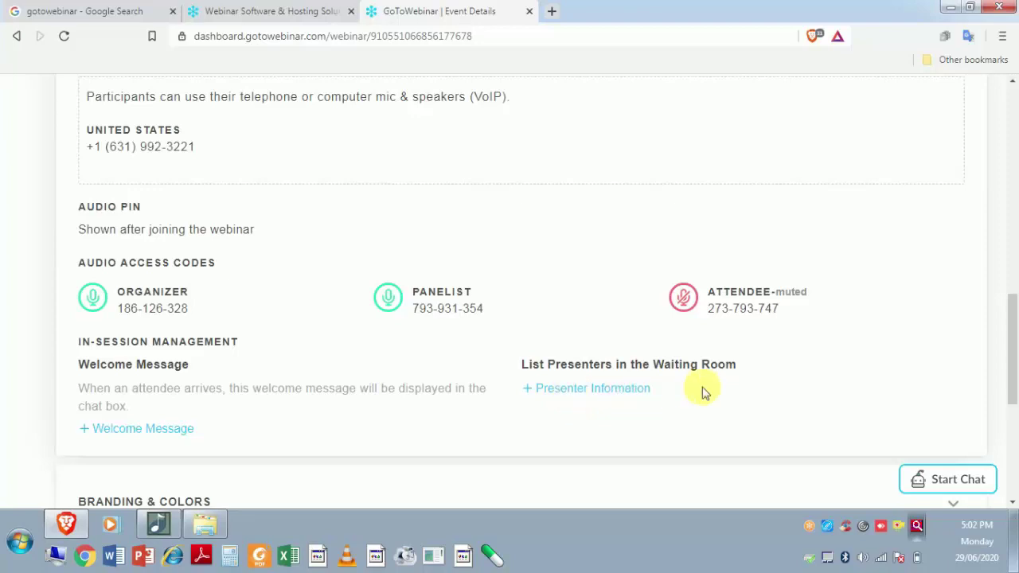
# - Expand the Branding & Colors section, open the logo upload dialog, and close it without adding an image
pyautogui.scroll(-2, 703, 392)
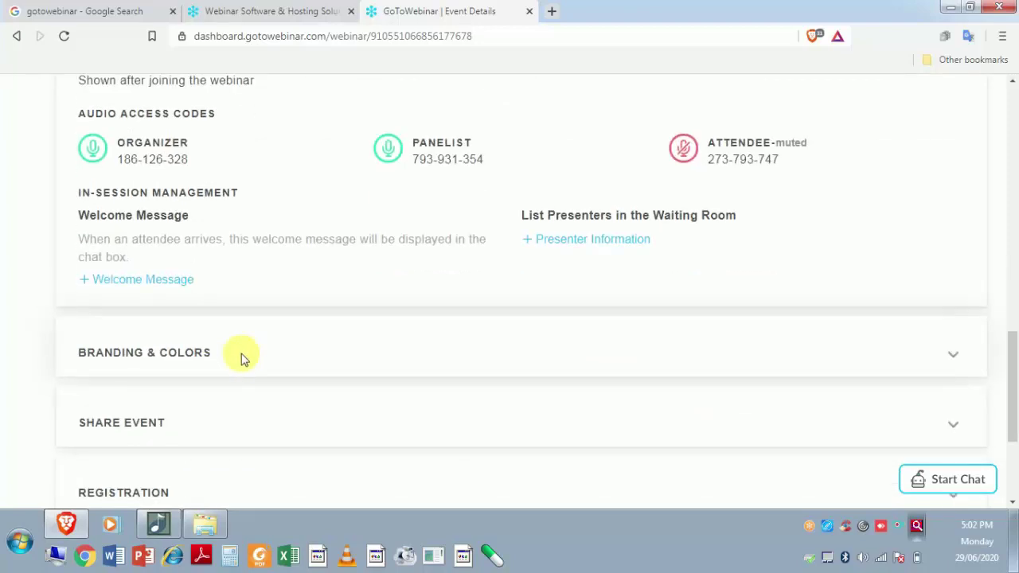
pyautogui.click(242, 358)
pyautogui.scroll(-2, 364, 375)
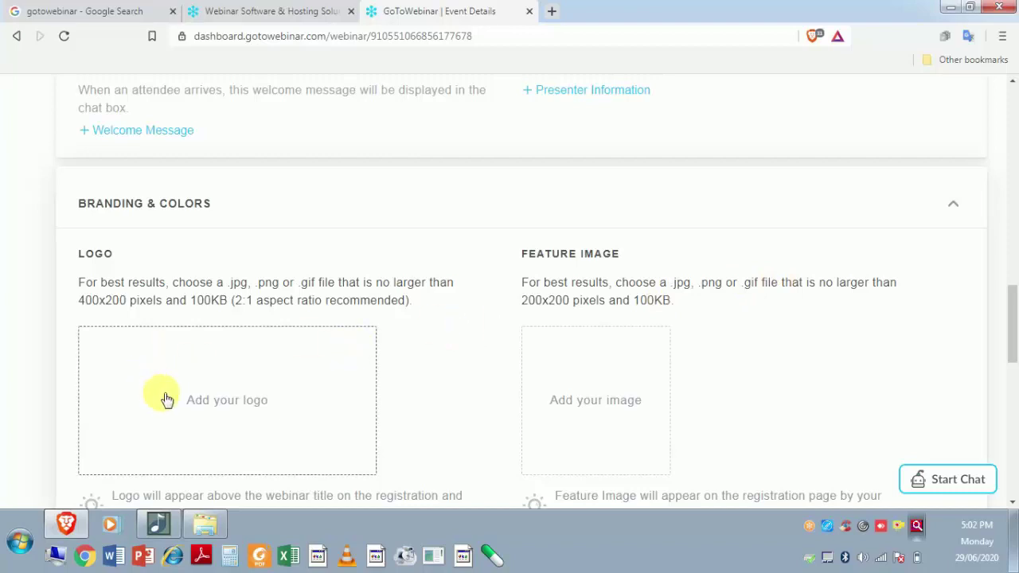
pyautogui.click(269, 425)
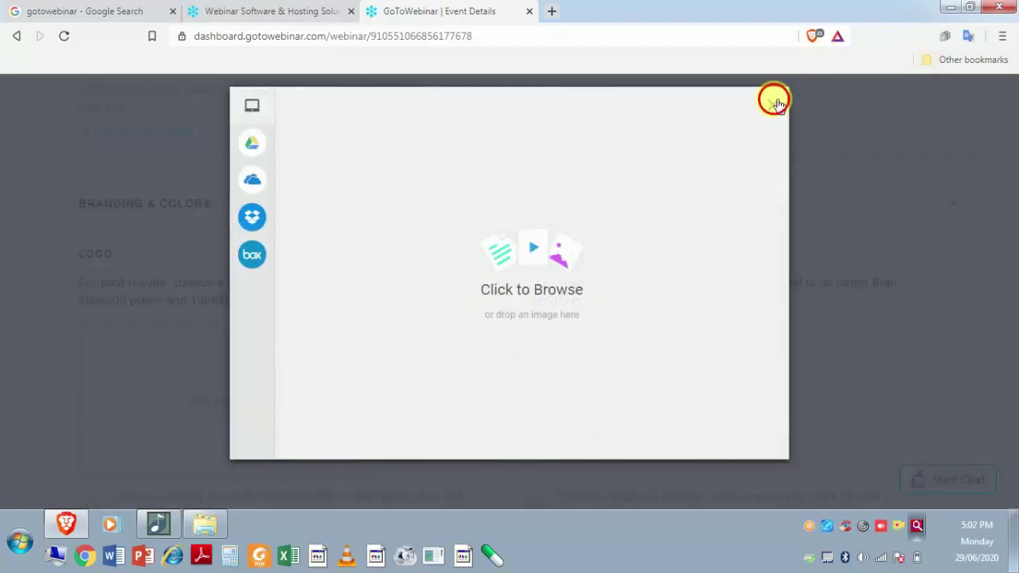
pyautogui.click(790, 106)
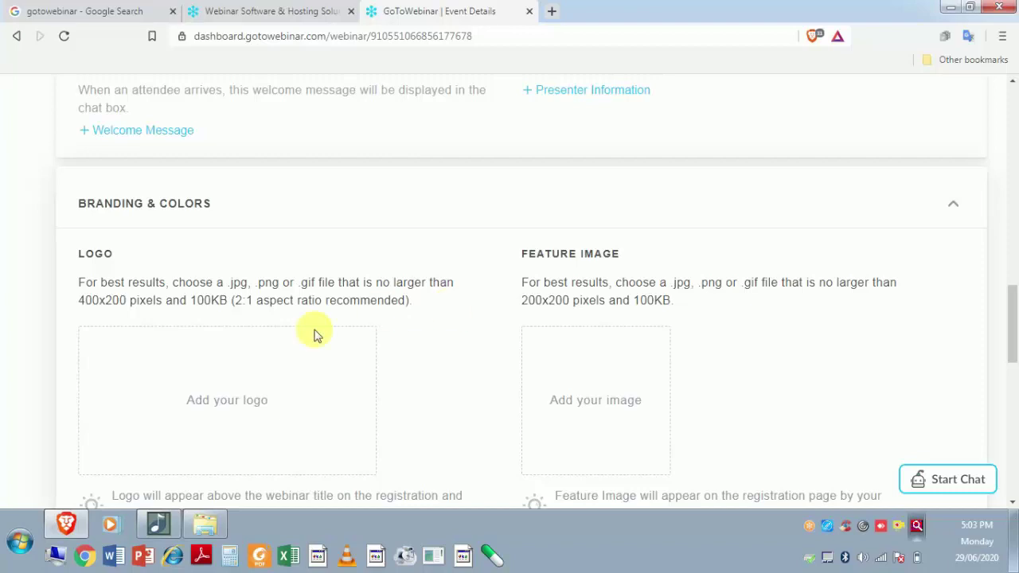
# - Review the feature image and feature color options, preview the registration page through its form fields, and close the preview
pyautogui.scroll(-4, 420, 332)
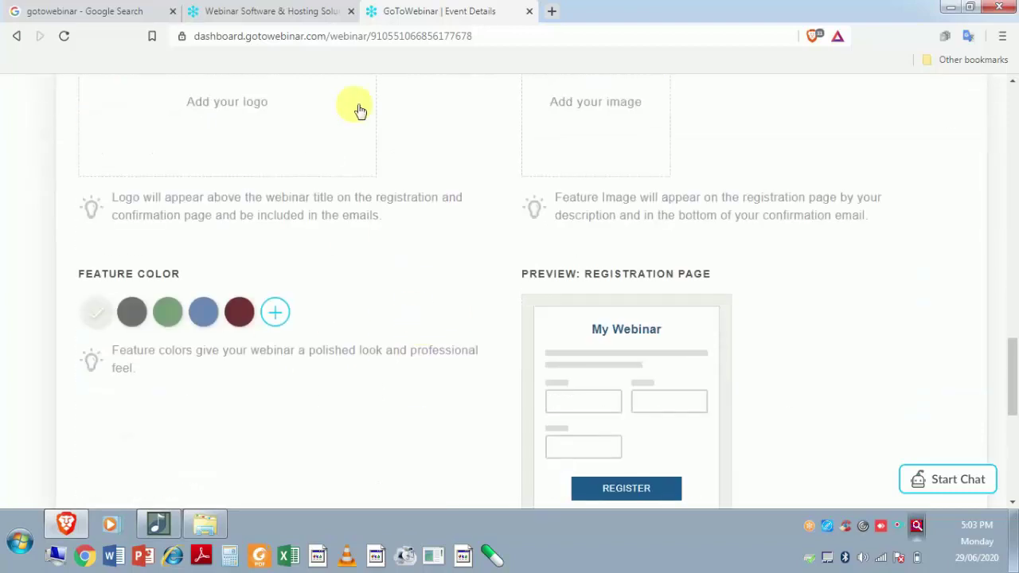
pyautogui.scroll(-2, 451, 262)
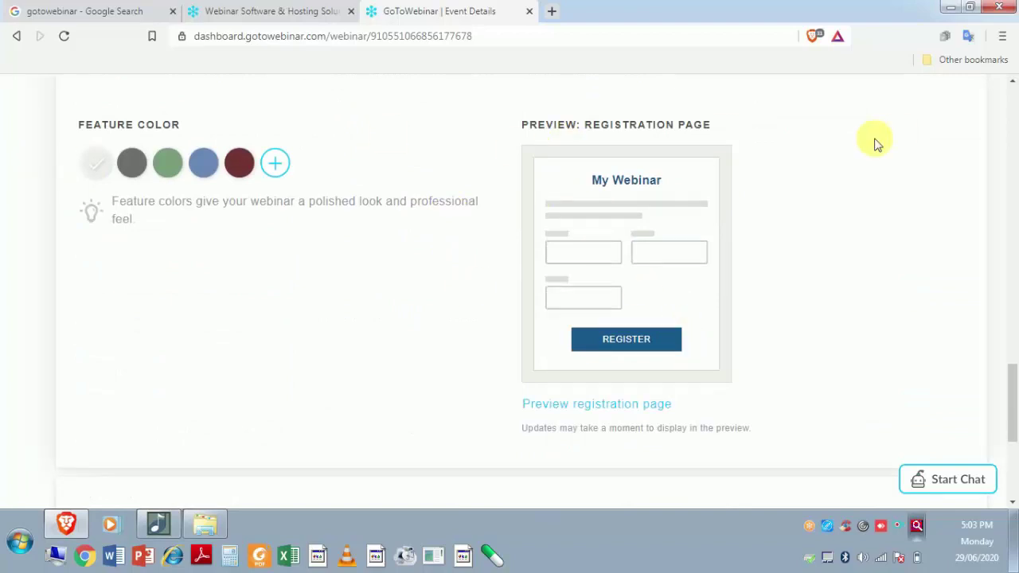
pyautogui.click(580, 406)
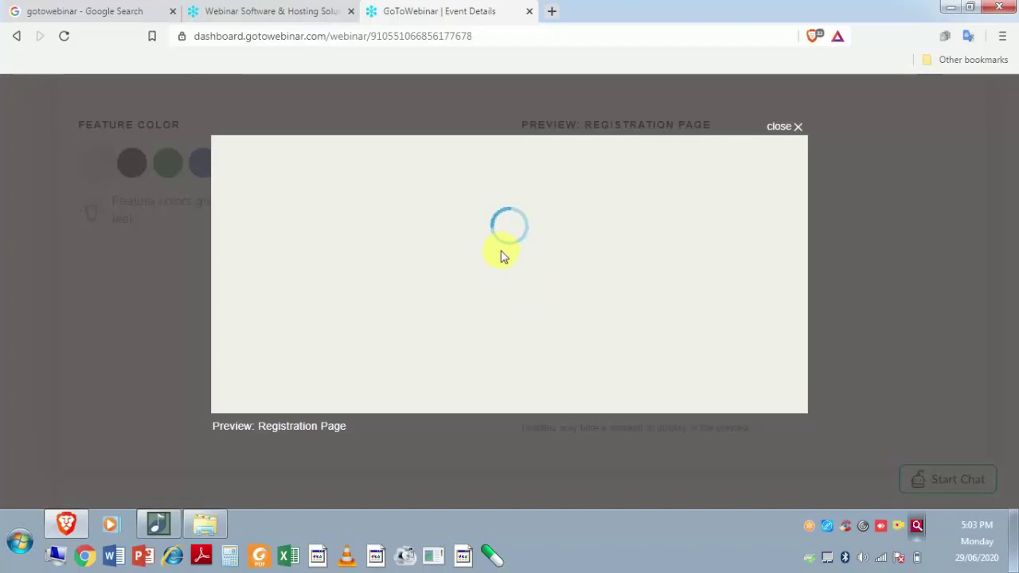
pyautogui.scroll(-5, 500, 255)
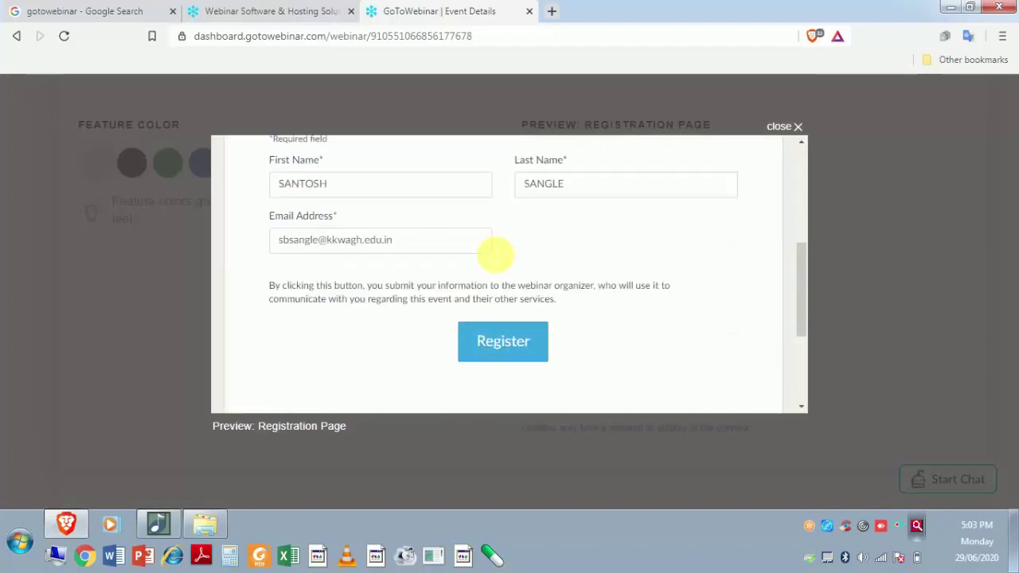
pyautogui.scroll(-2, 495, 254)
pyautogui.scroll(3, 500, 250)
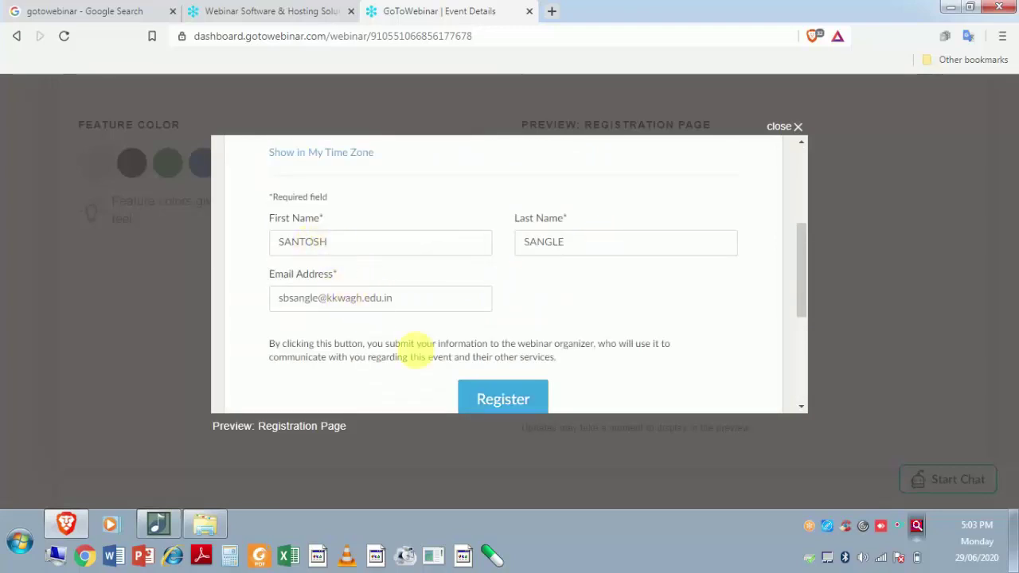
pyautogui.click(785, 127)
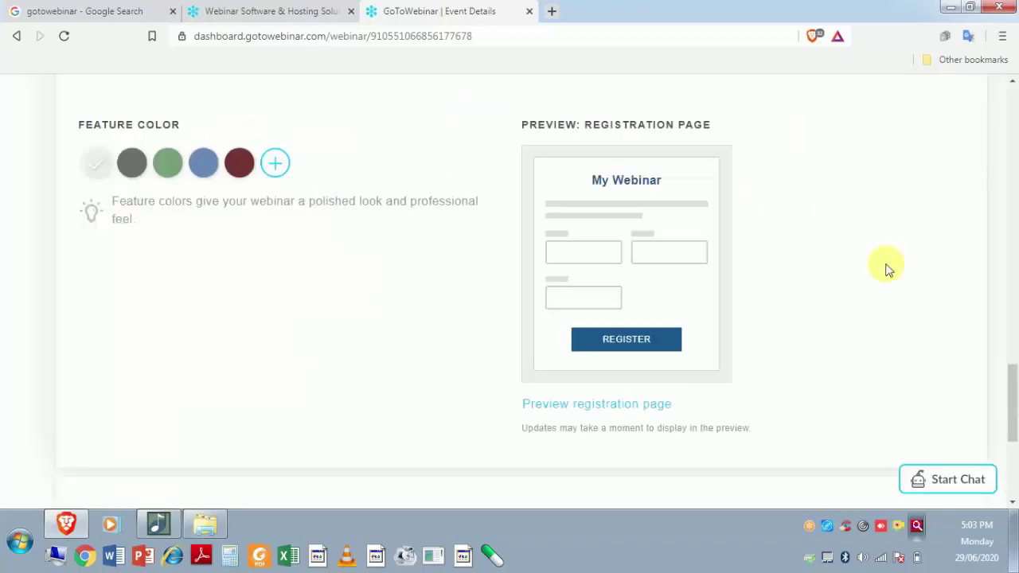
# - Expand the Share Event section and examine the registration URL, webinar ID, invitation and channel publishing options
pyautogui.scroll(2, 799, 303)
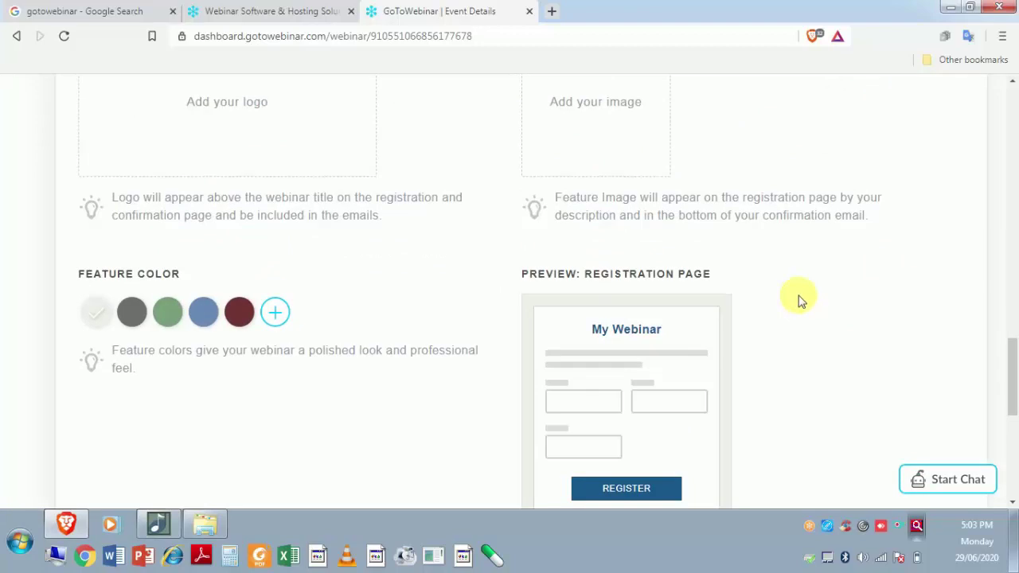
pyautogui.scroll(-5, 802, 301)
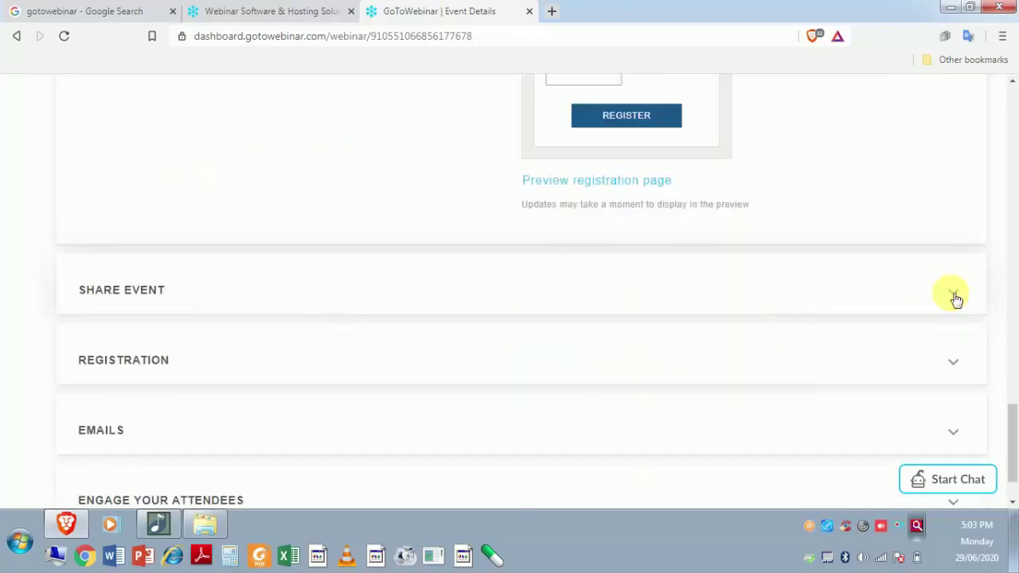
pyautogui.click(954, 296)
pyautogui.scroll(-1, 460, 315)
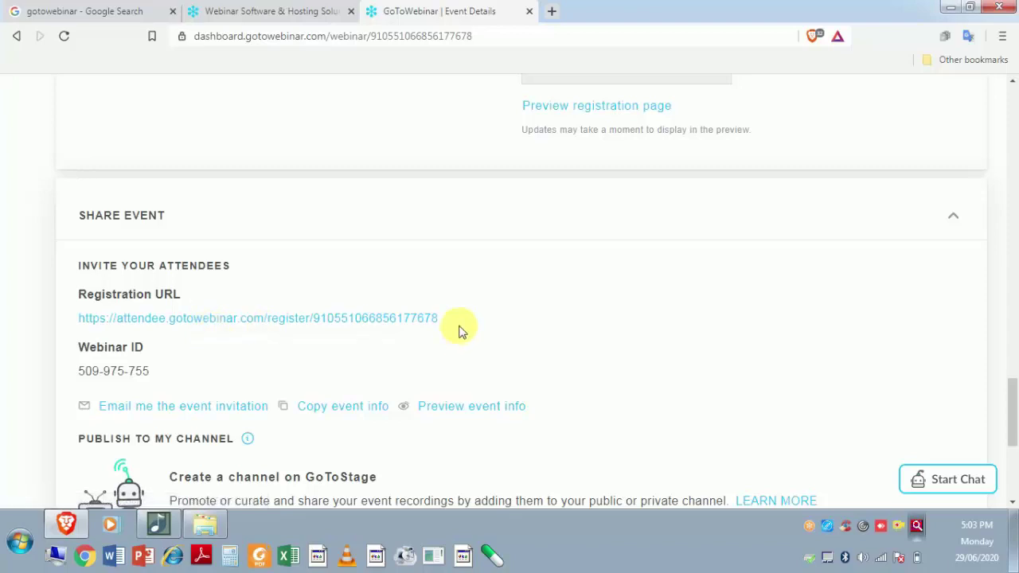
pyautogui.scroll(-1, 460, 326)
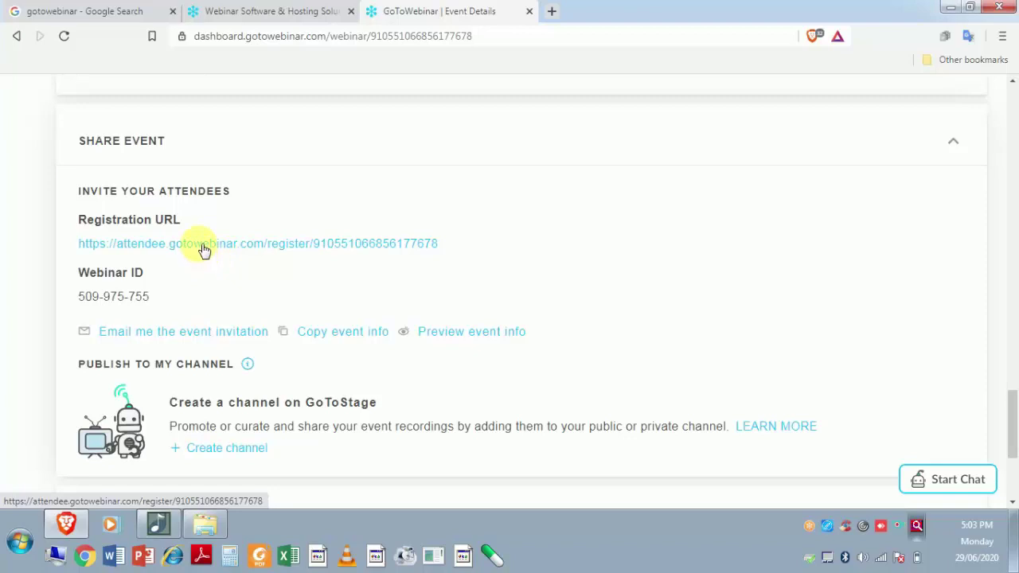
# - Expand the Registration section and review the registration limit, questions, approval, notification and event password settings without changing them
pyautogui.scroll(-2, 553, 316)
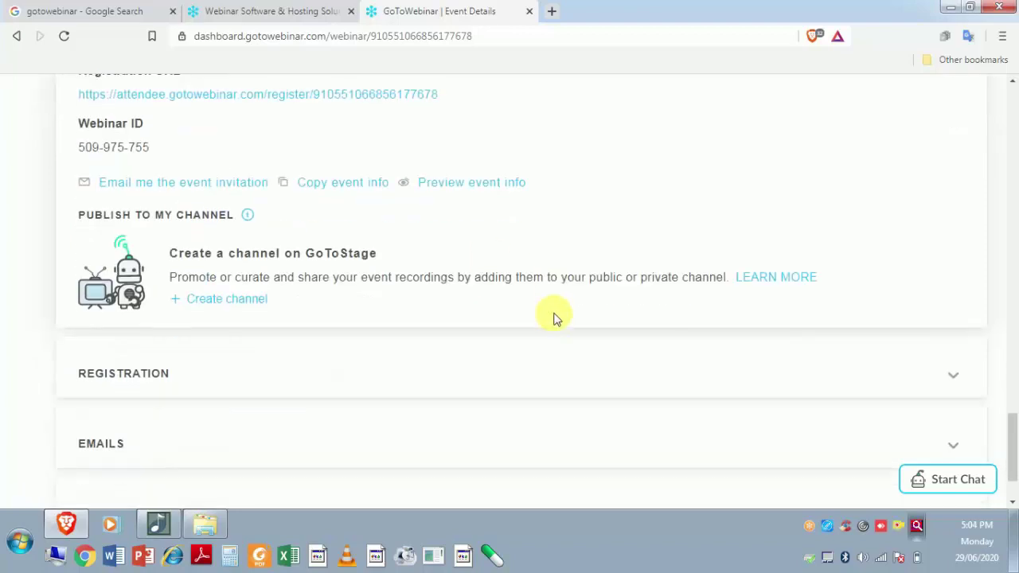
pyautogui.click(435, 372)
pyautogui.scroll(-2, 510, 373)
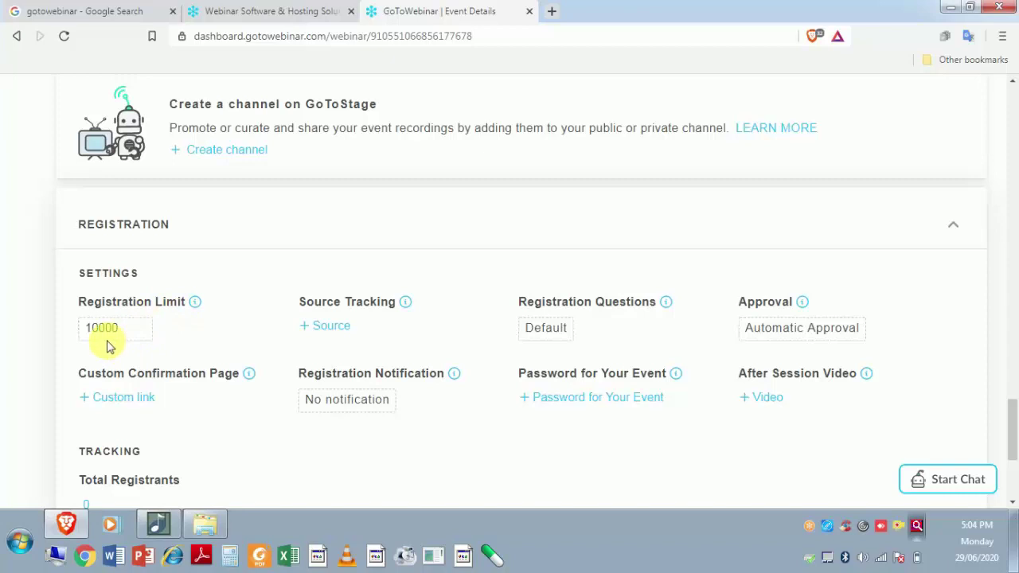
pyautogui.click(128, 329)
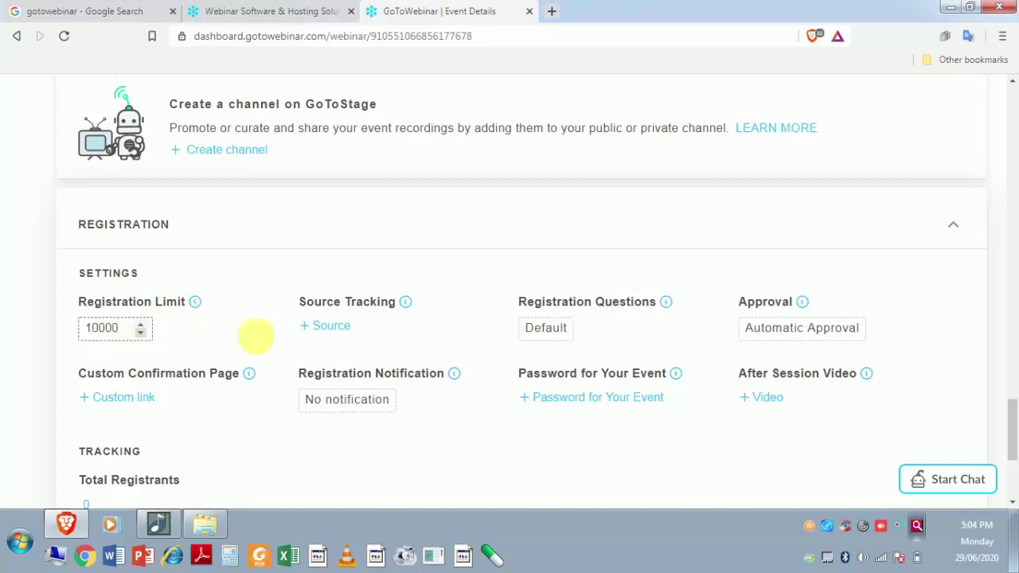
pyautogui.click(255, 337)
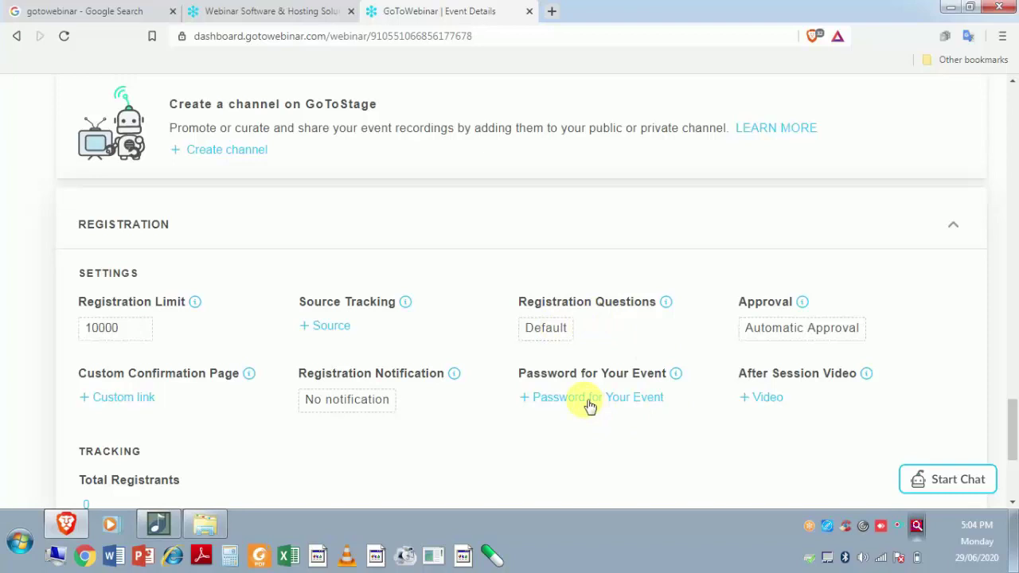
pyautogui.scroll(-1, 772, 407)
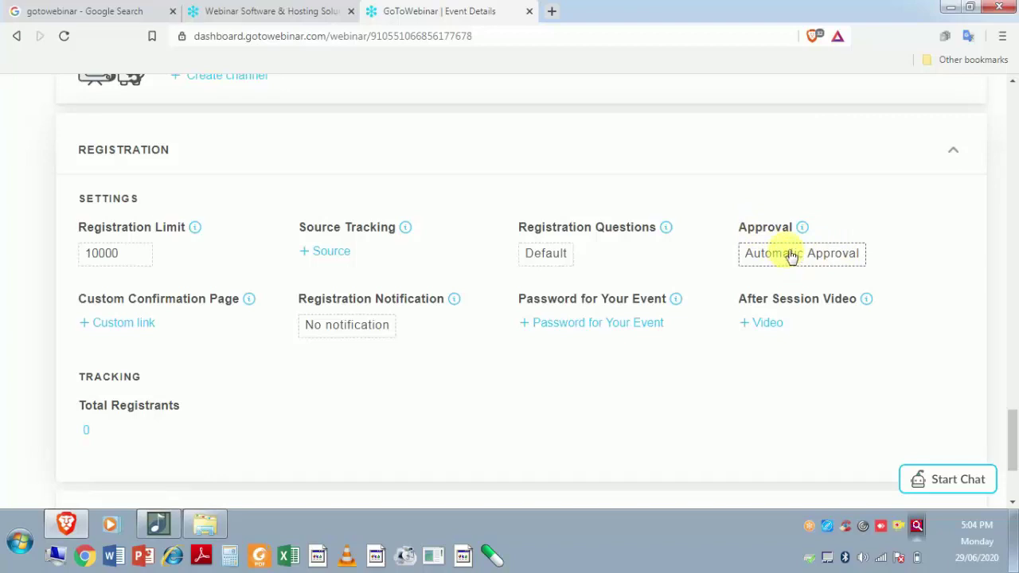
# - Expand the Emails section, review its reminder and confirmation options, and open the reply-to name for editing
pyautogui.scroll(-2, 791, 255)
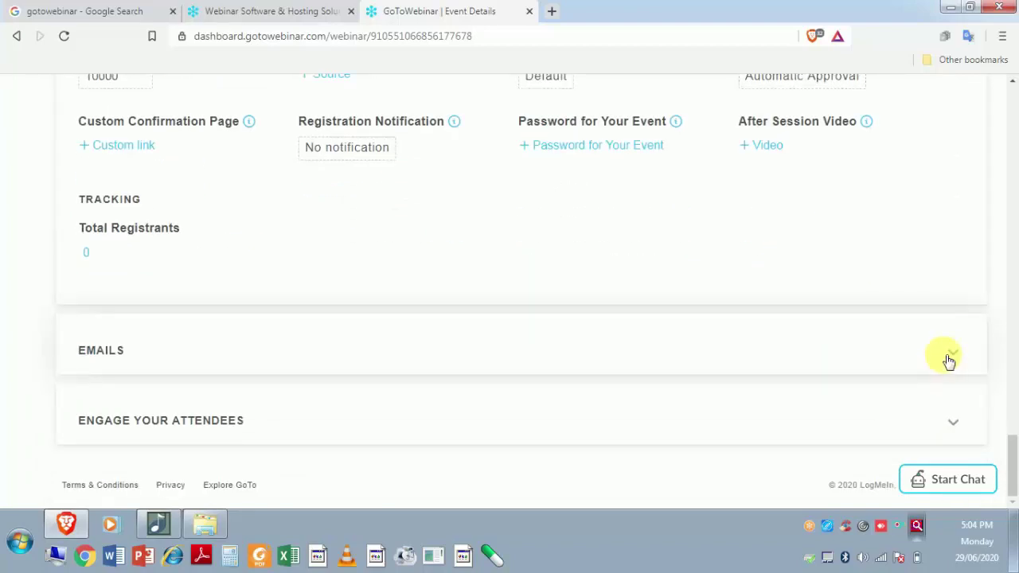
pyautogui.click(855, 348)
pyautogui.scroll(-3, 575, 289)
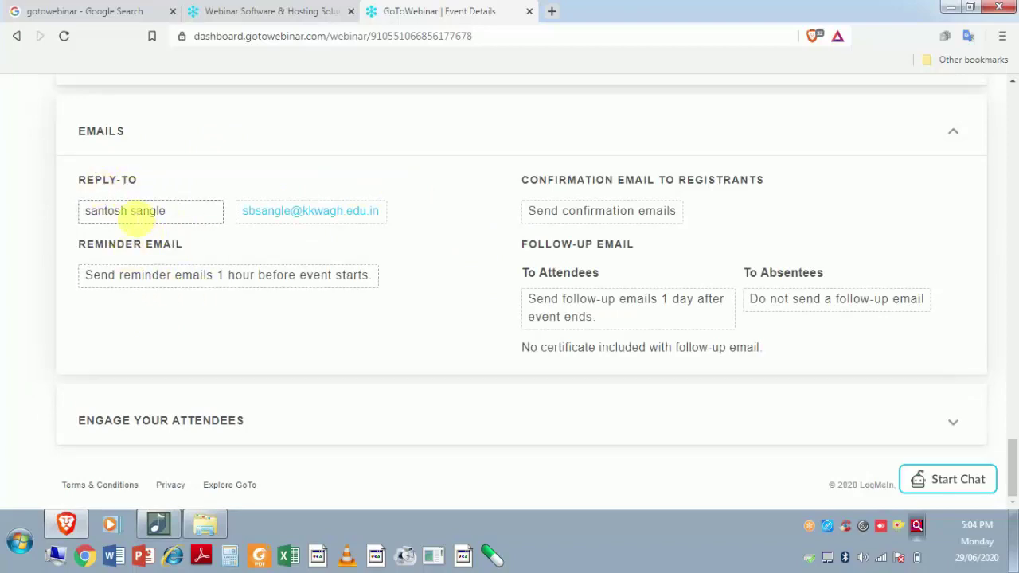
pyautogui.click(193, 219)
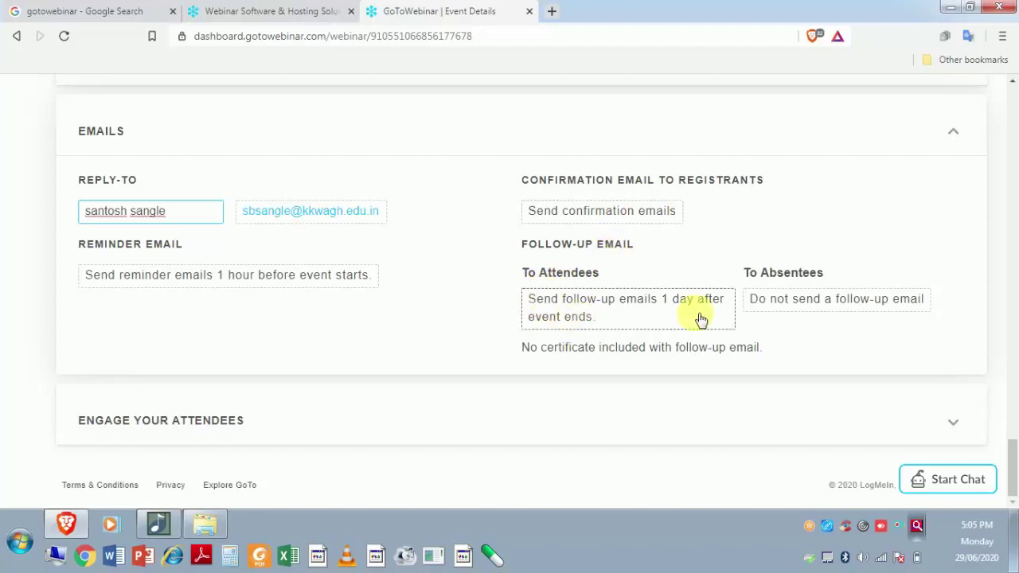
# - Review the attendee follow-up email's timing, subject and message, leave the certificate out, and save the email settings
pyautogui.click(566, 310)
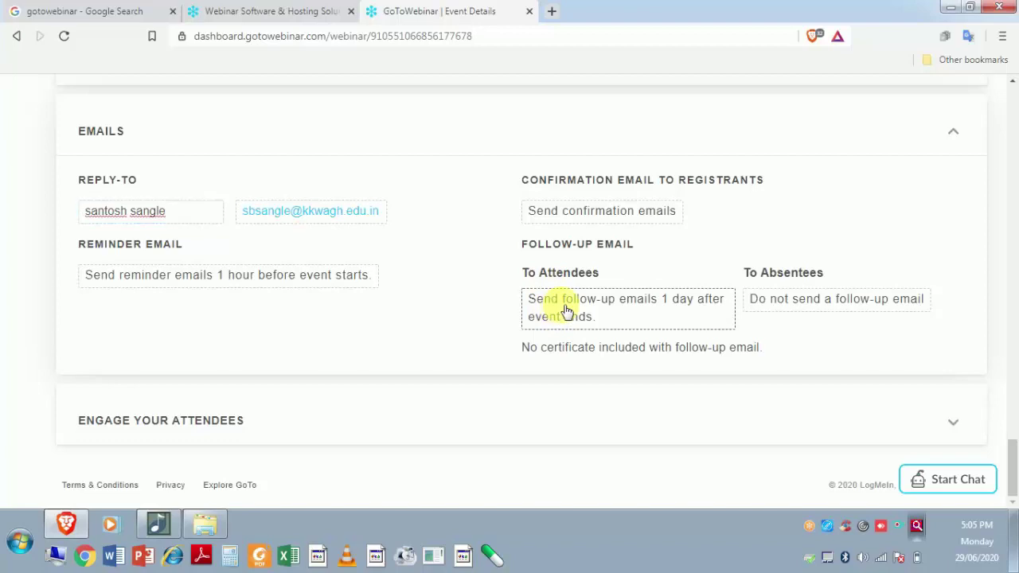
pyautogui.scroll(-3, 566, 296)
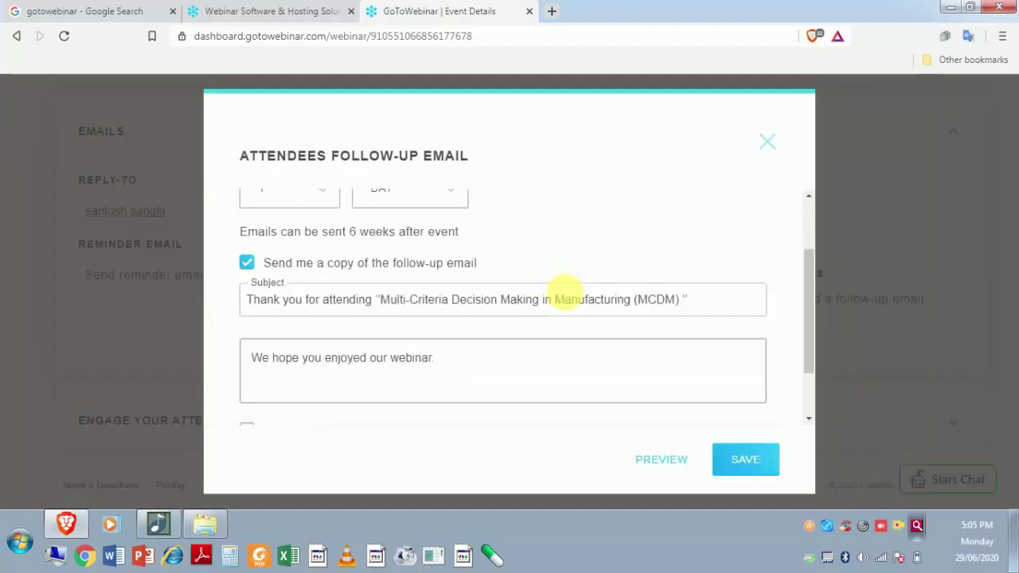
pyautogui.scroll(-1, 566, 293)
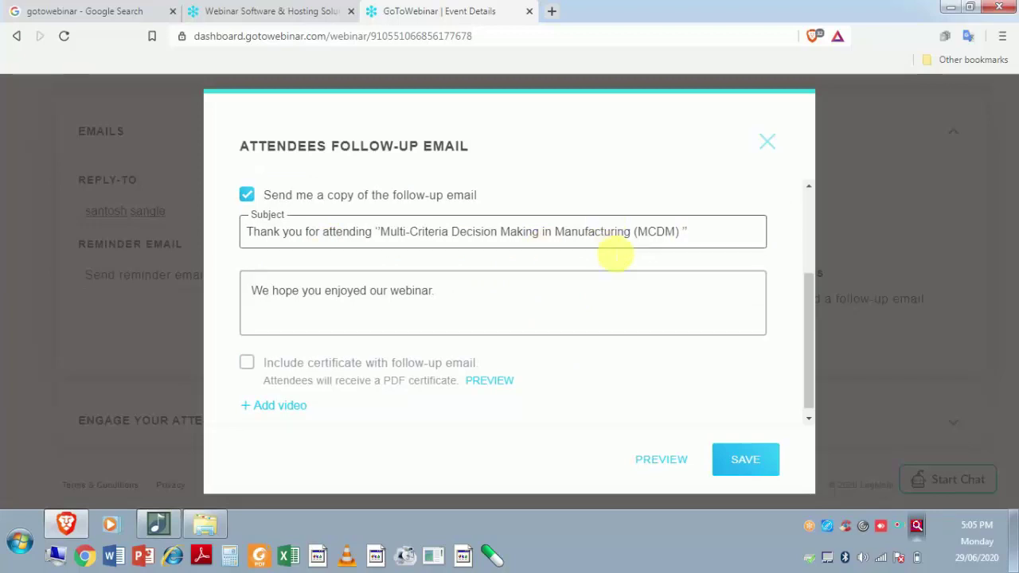
pyautogui.click(252, 366)
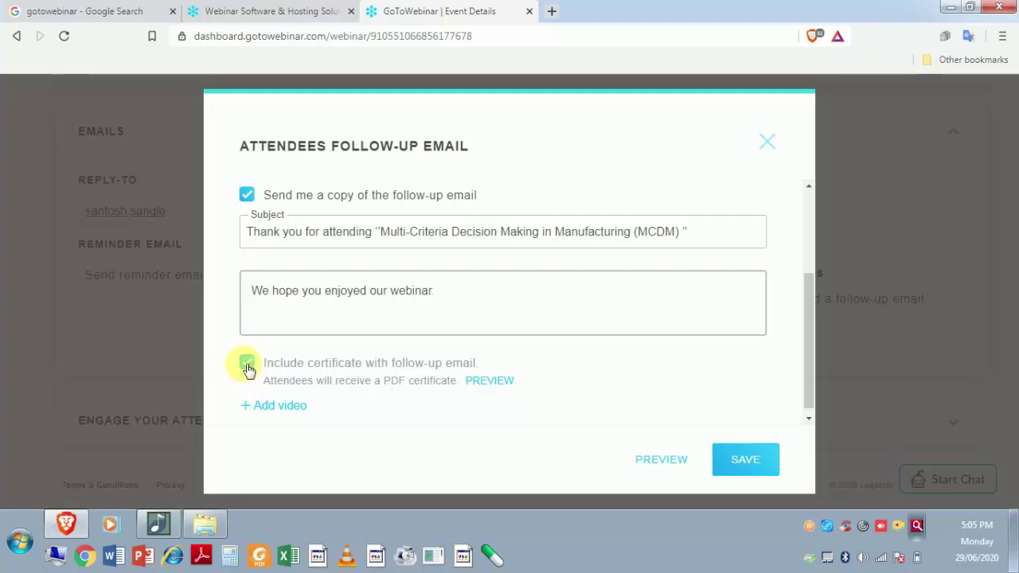
pyautogui.click(250, 368)
pyautogui.click(747, 459)
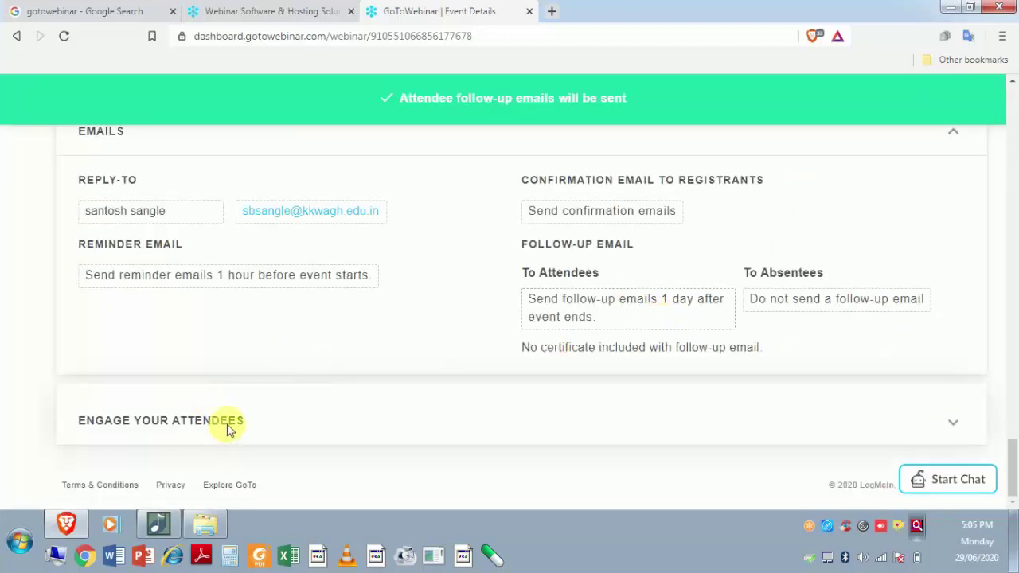
# - Examine the survey, poll, handout and video options for engaging attendees, and review the webinar's sharing options
pyautogui.click(288, 424)
pyautogui.scroll(-2, 398, 414)
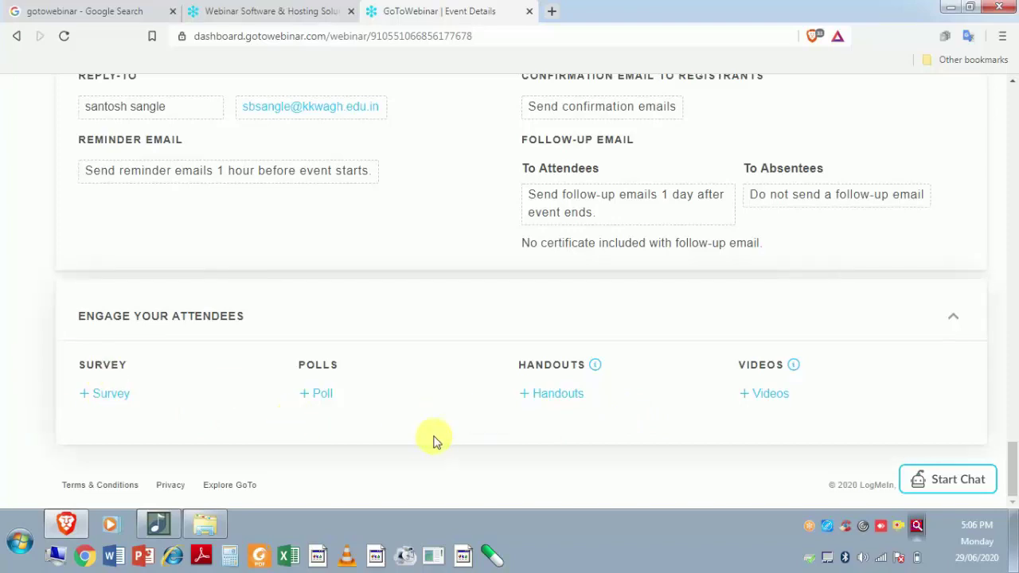
pyautogui.scroll(10, 434, 442)
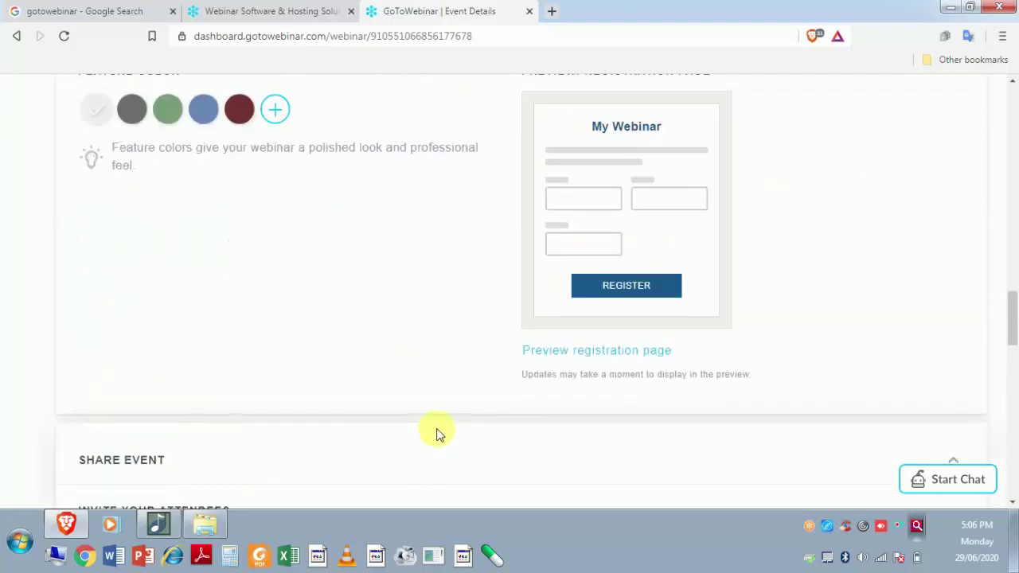
pyautogui.scroll(10, 437, 434)
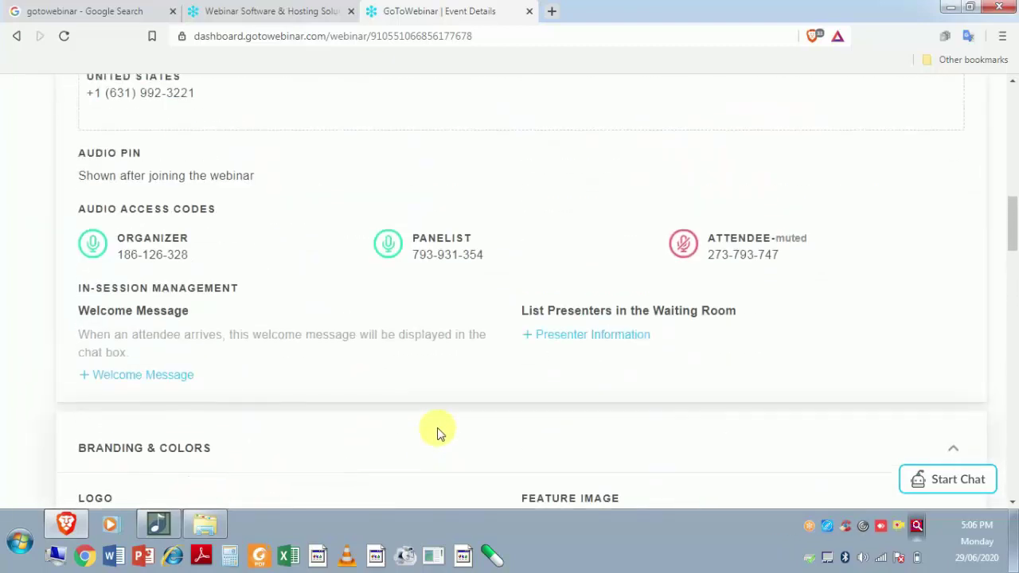
pyautogui.scroll(10, 437, 434)
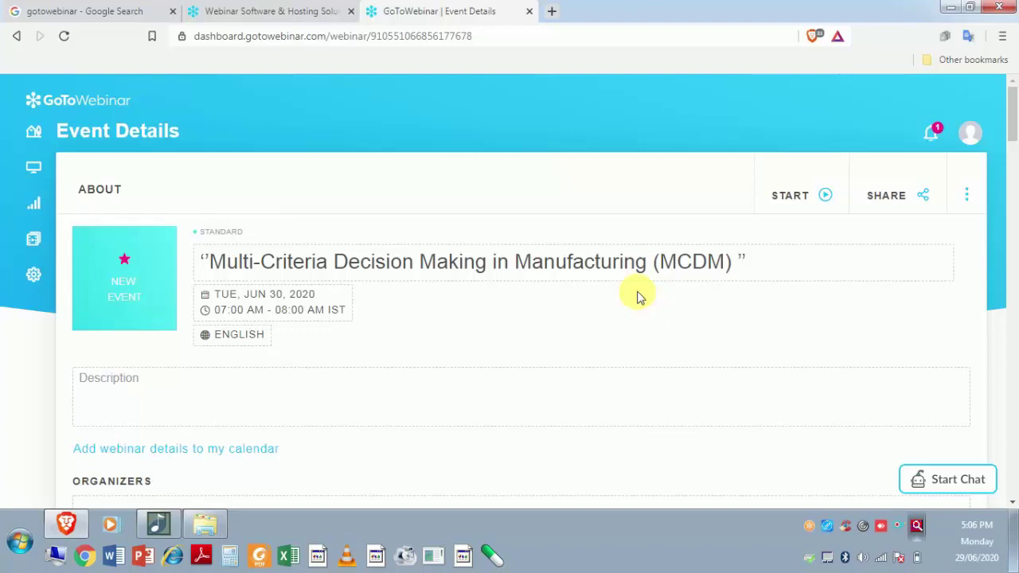
pyautogui.click(897, 201)
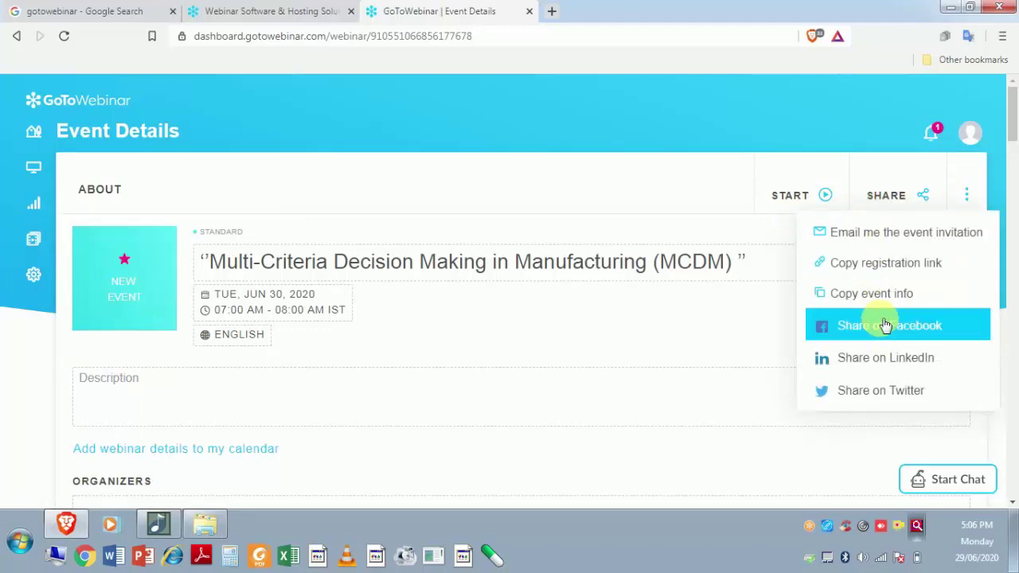
# - Launch a practice session of the webinar and allow GoTo Opener to run
pyautogui.click(967, 196)
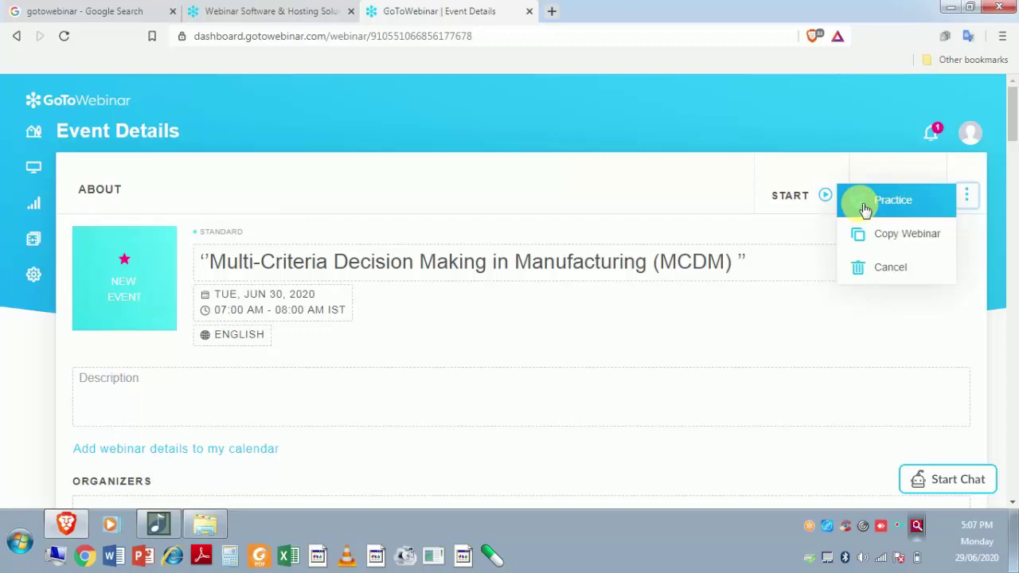
pyautogui.click(893, 202)
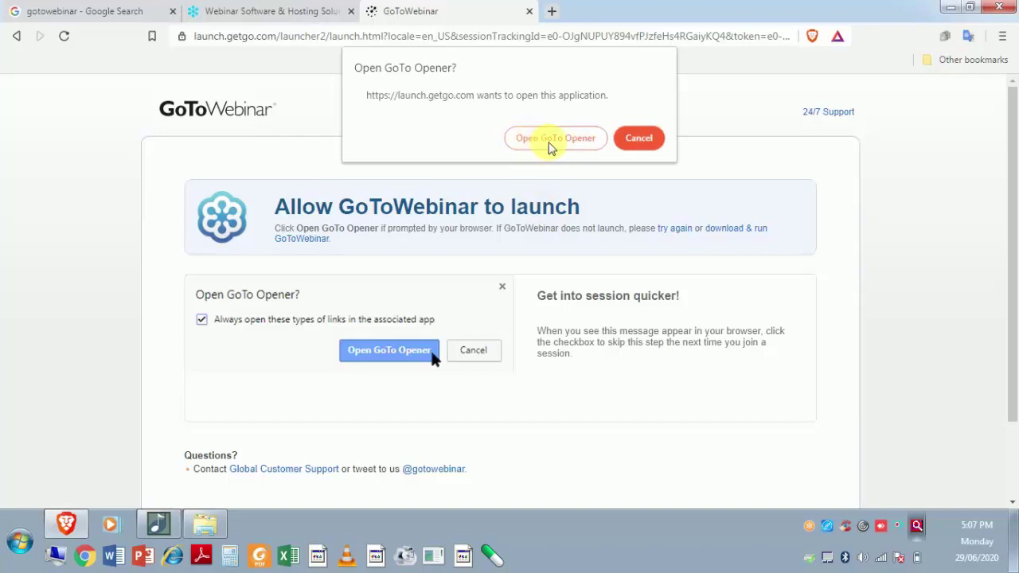
pyautogui.click(548, 141)
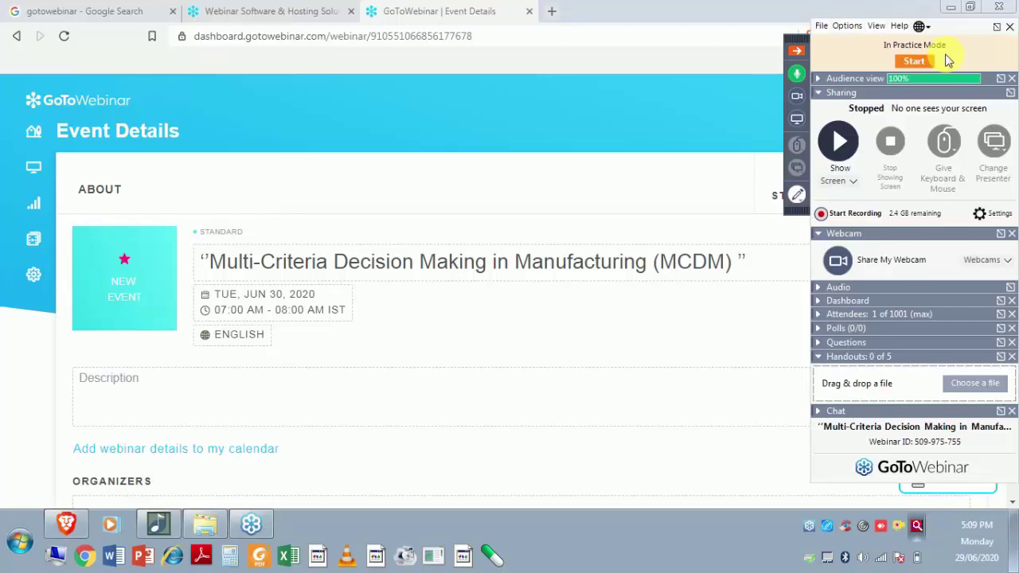
# - Examine the audience view, sharing, webcam and audio sections of the webinar control panel
pyautogui.click(820, 78)
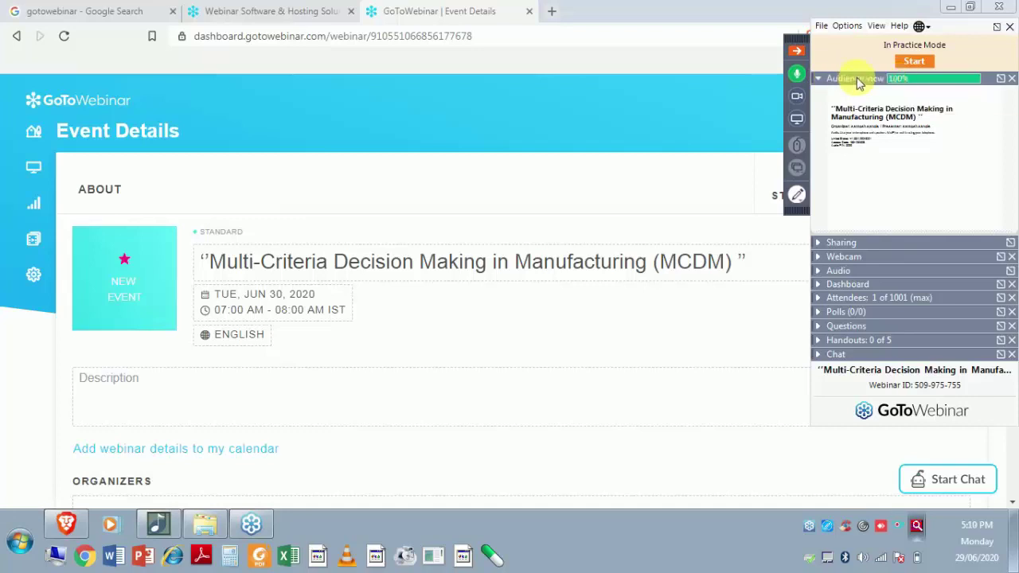
pyautogui.click(832, 243)
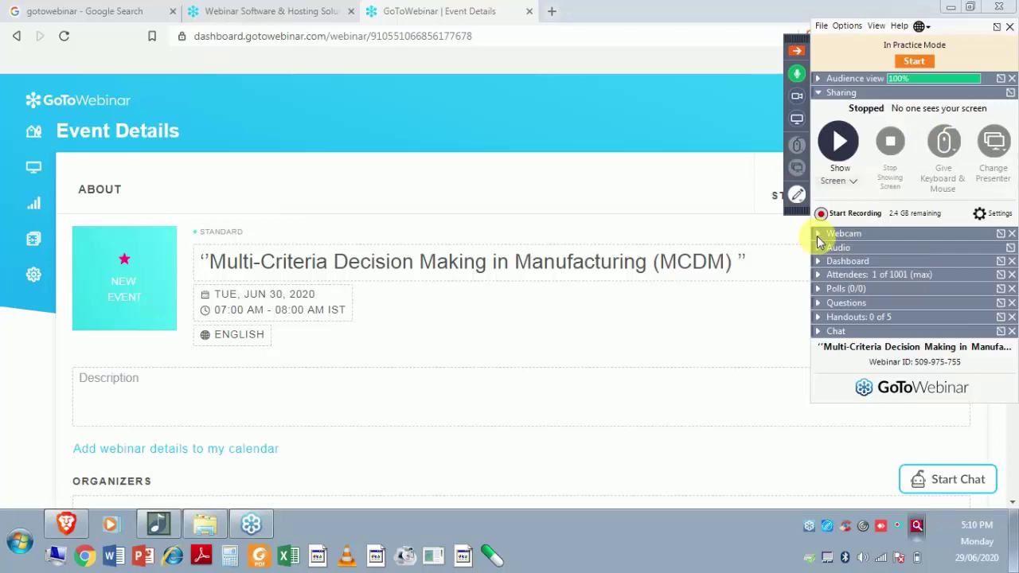
pyautogui.click(817, 234)
pyautogui.click(820, 289)
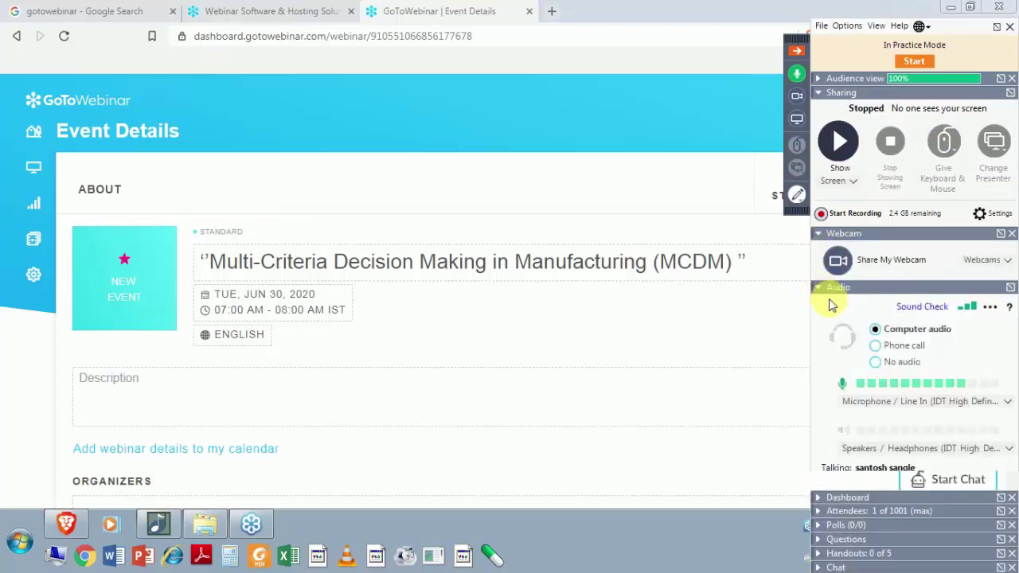
# - Review the session dashboard and the attendee and staff lists in the control panel
pyautogui.click(821, 333)
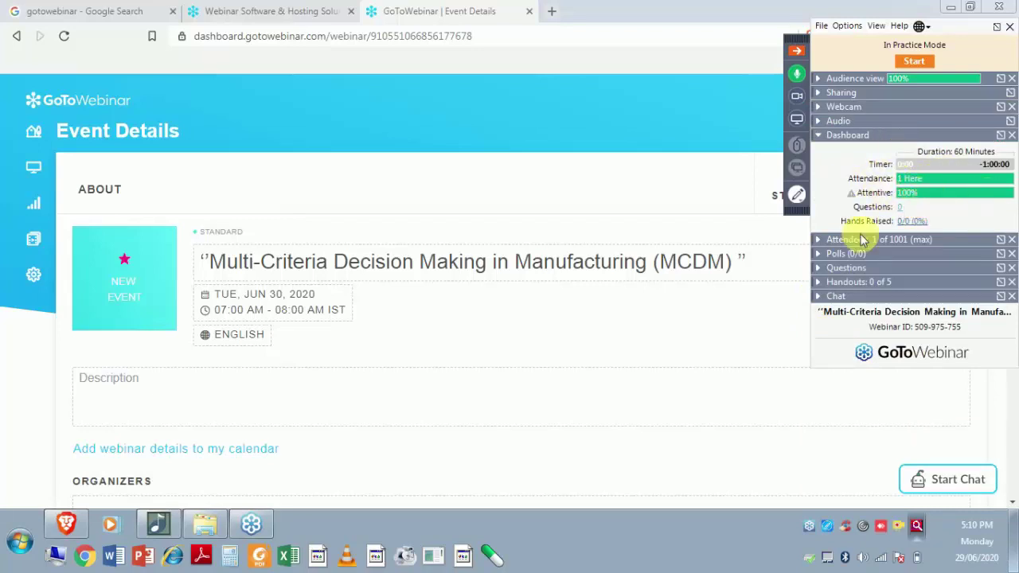
pyautogui.click(818, 239)
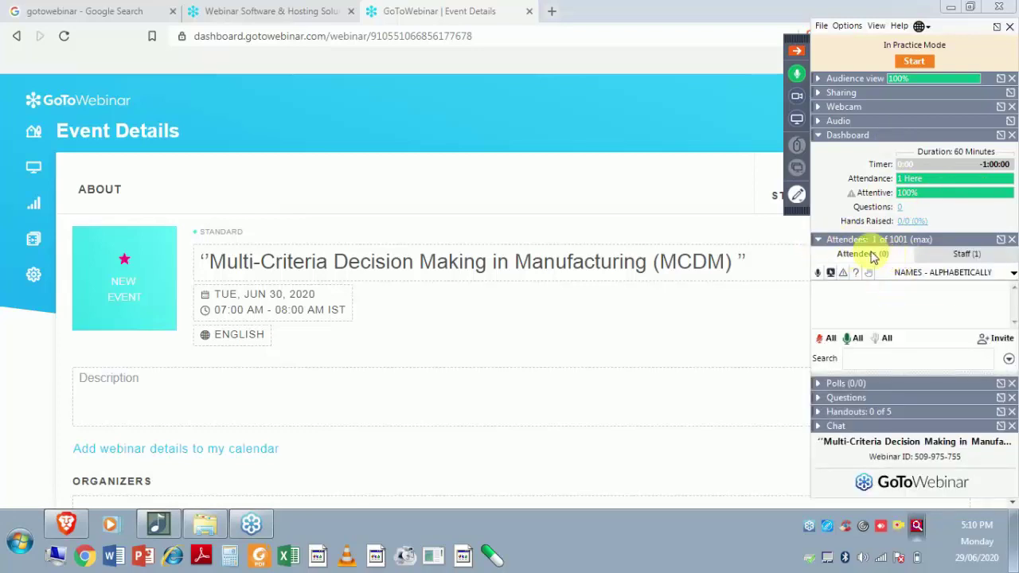
pyautogui.click(964, 253)
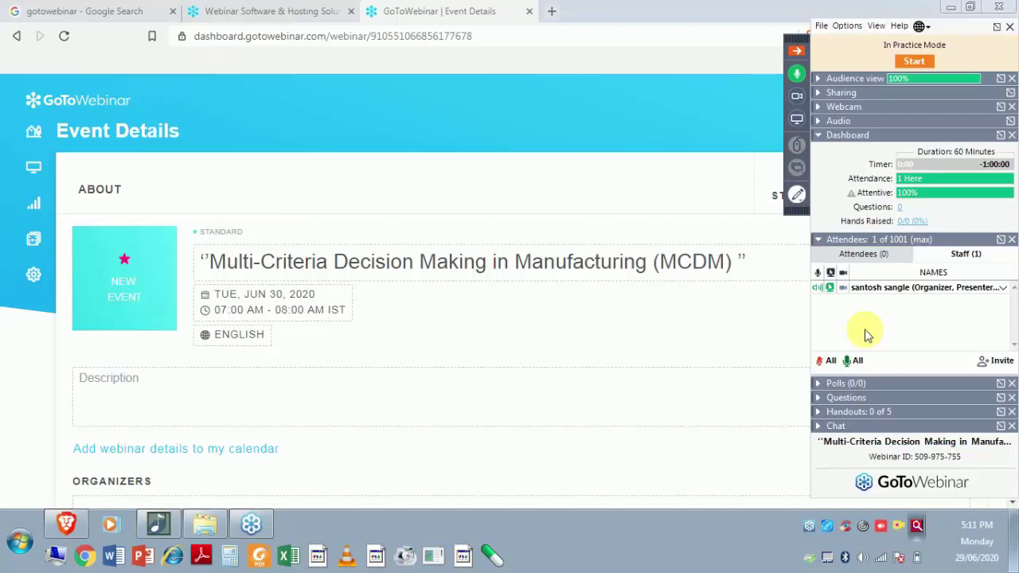
# - Start the webinar and its broadcast from practice mode with recording on start, and end the webinar for everyone
pyautogui.click(916, 61)
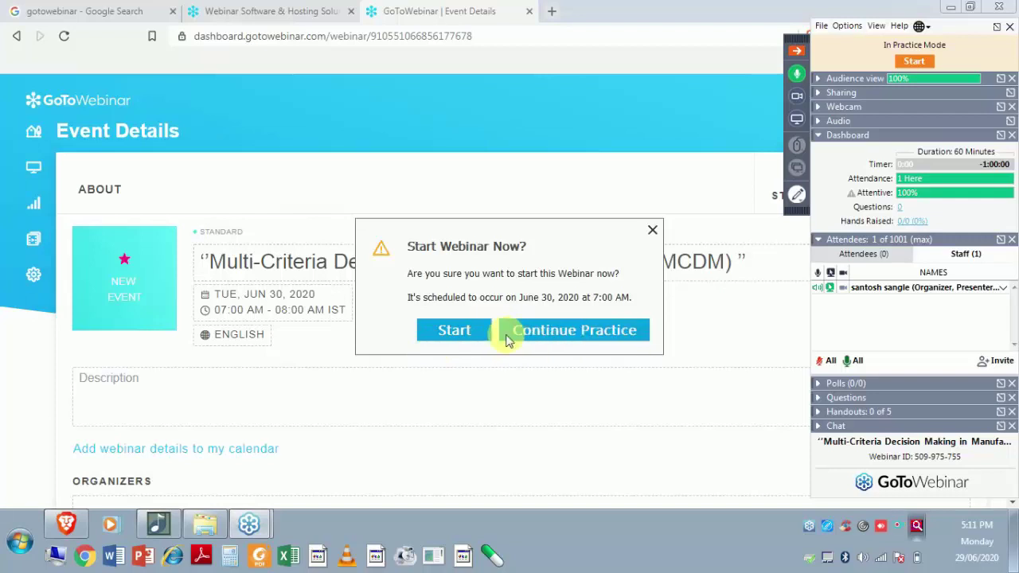
pyautogui.click(456, 336)
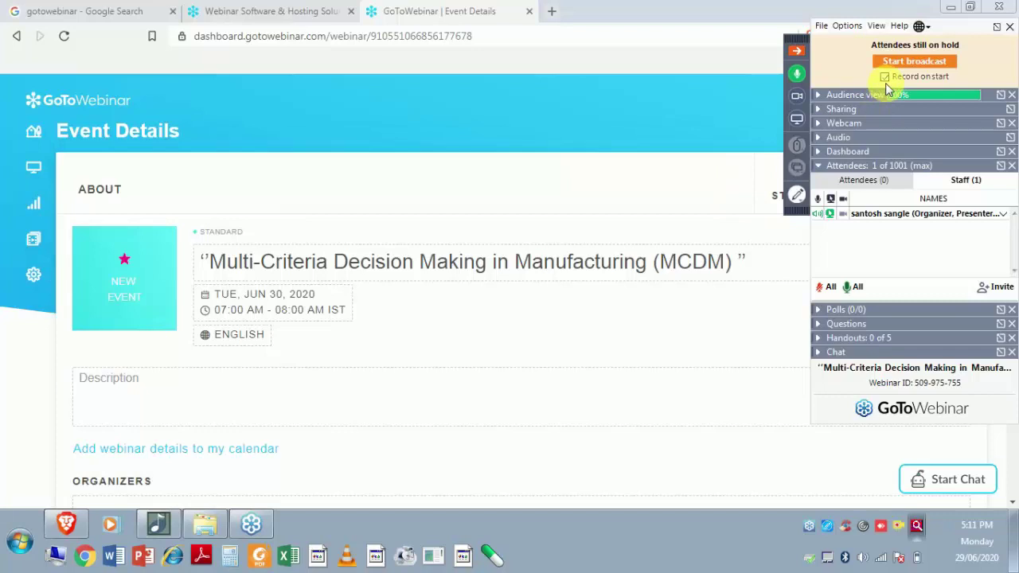
pyautogui.click(929, 62)
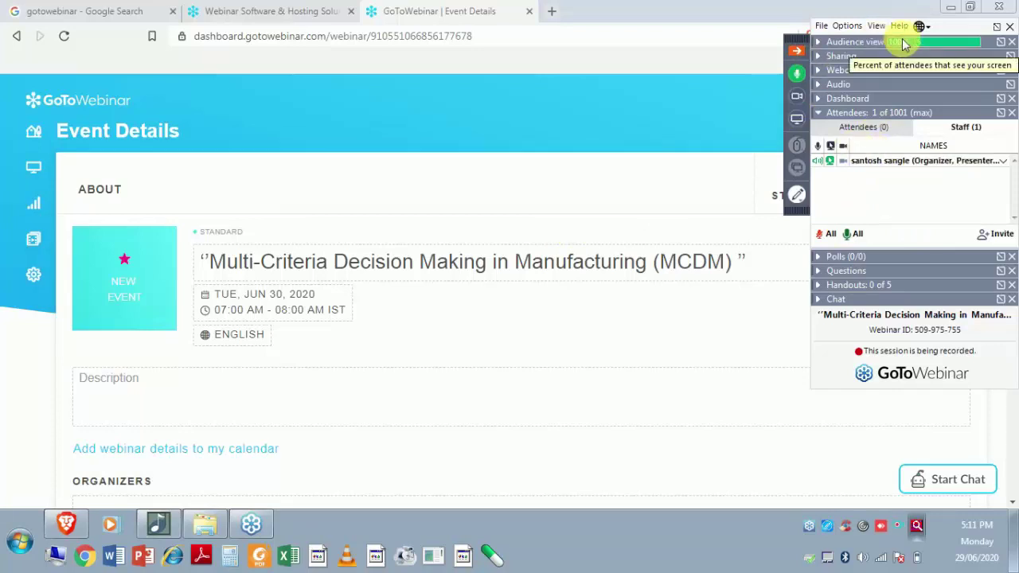
pyautogui.click(1010, 27)
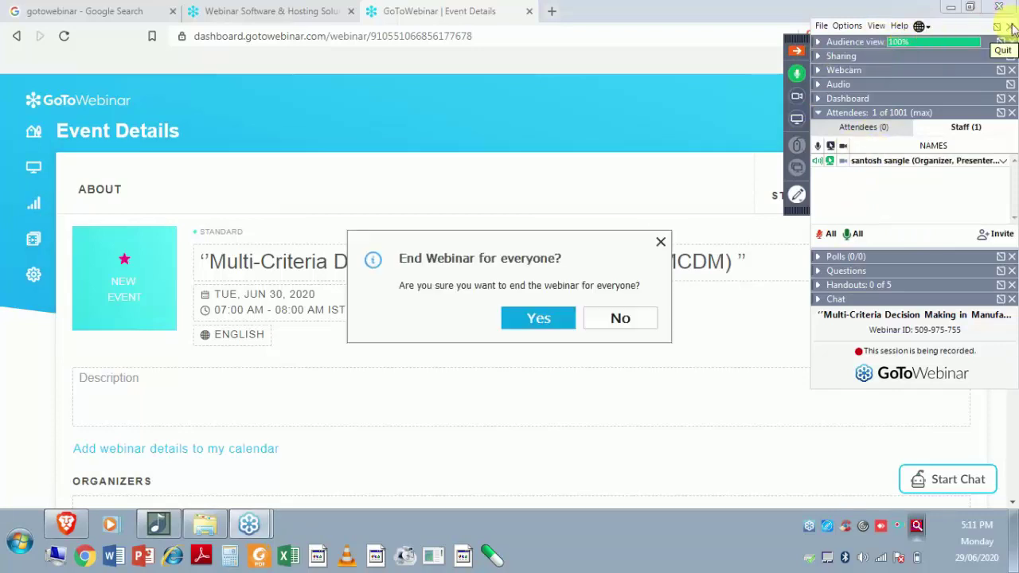
pyautogui.click(535, 319)
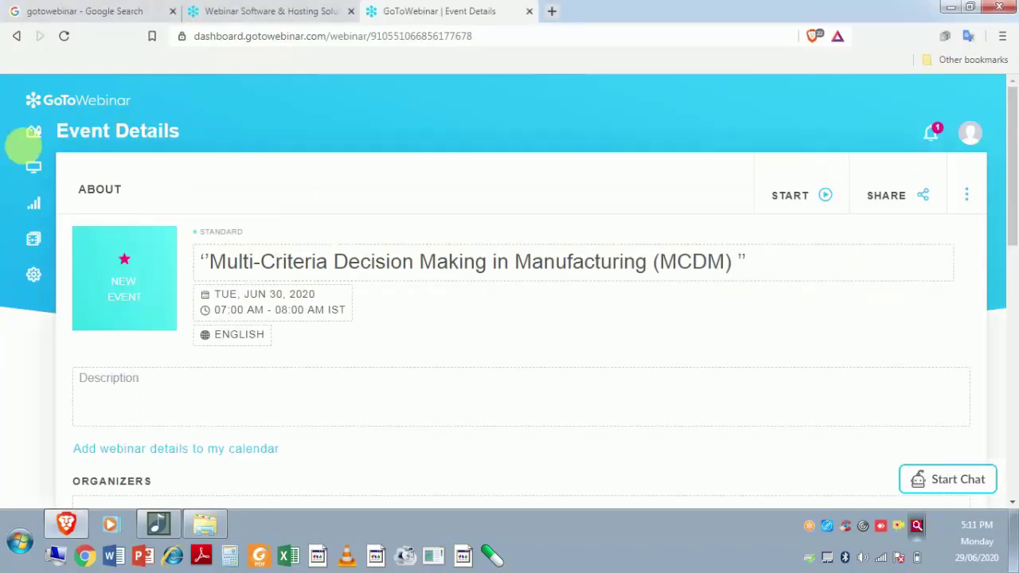
# - Go to the webinar analytics, examine the report types that can be generated, and close the report builder without generating one
pyautogui.click(30, 204)
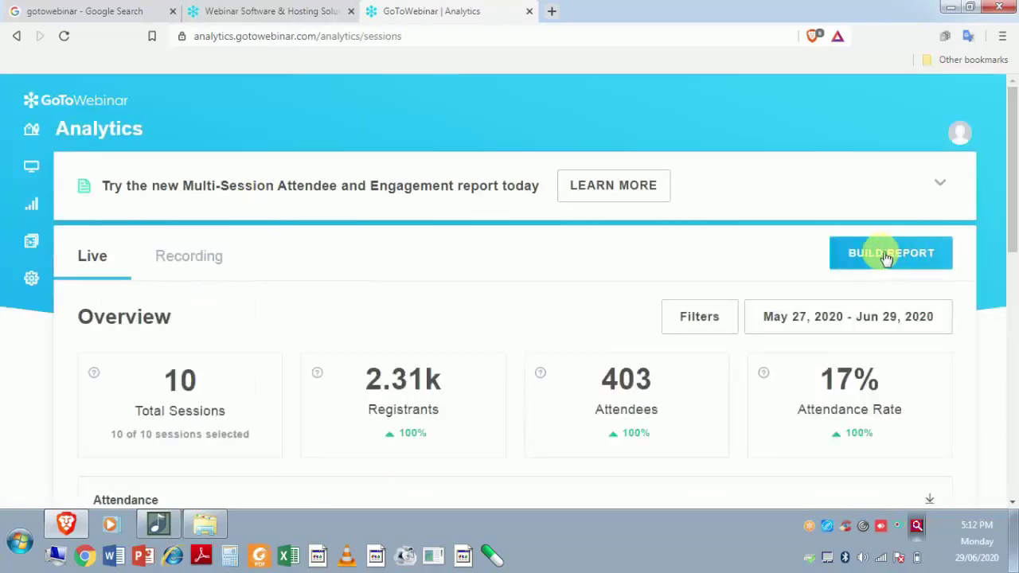
pyautogui.click(886, 257)
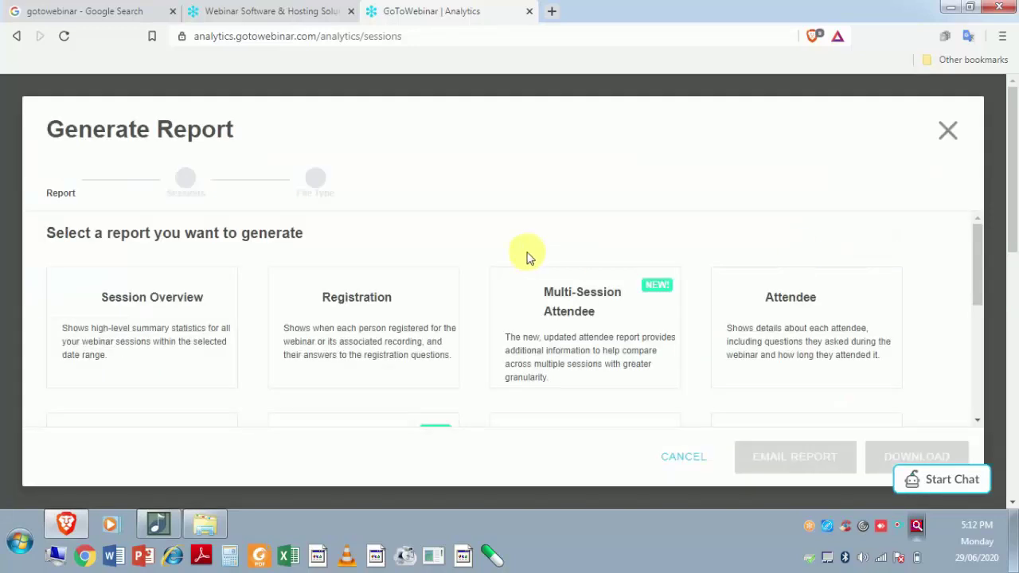
pyautogui.scroll(-3, 548, 215)
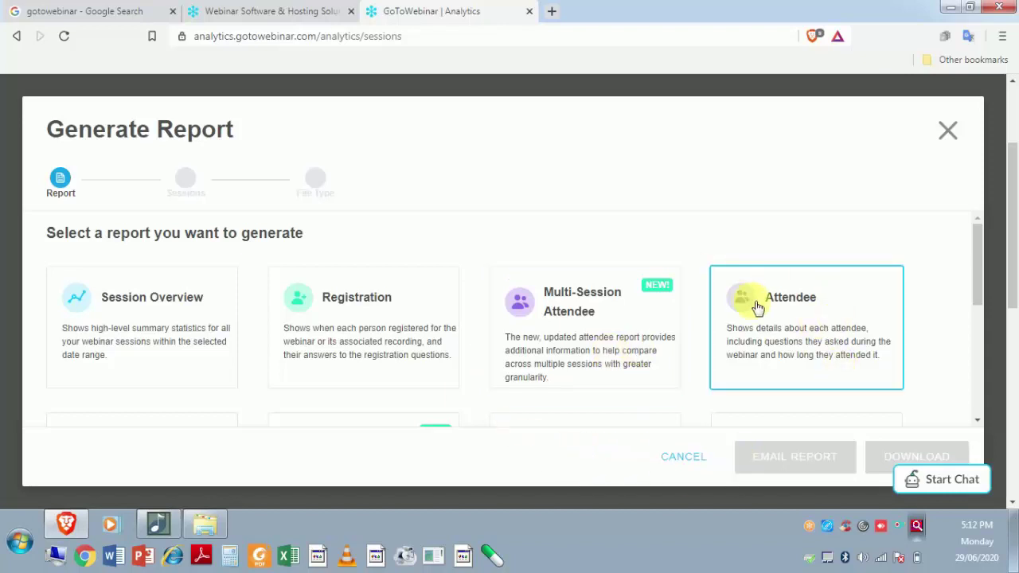
pyautogui.click(950, 134)
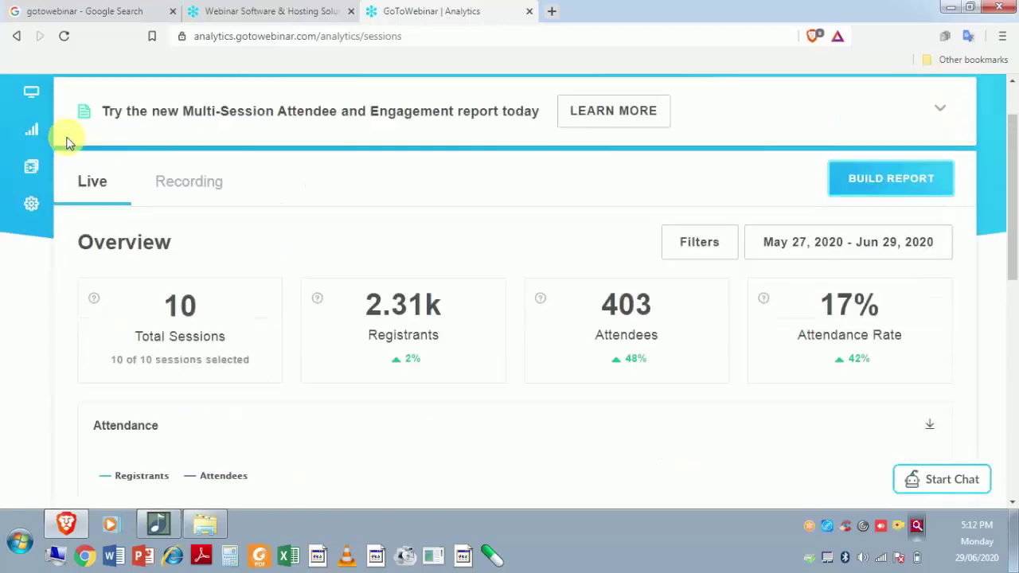
# - Go to the Video Library, browse the recordings, and show the available actions for the "Out of control" recording with 14 views
pyautogui.click(31, 167)
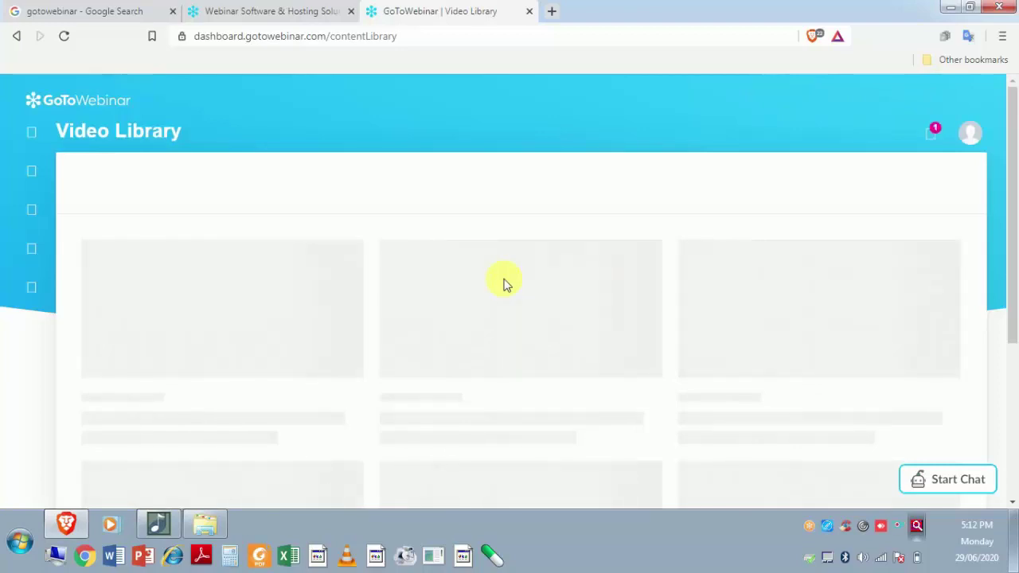
pyautogui.scroll(-5, 506, 283)
pyautogui.scroll(5, 506, 282)
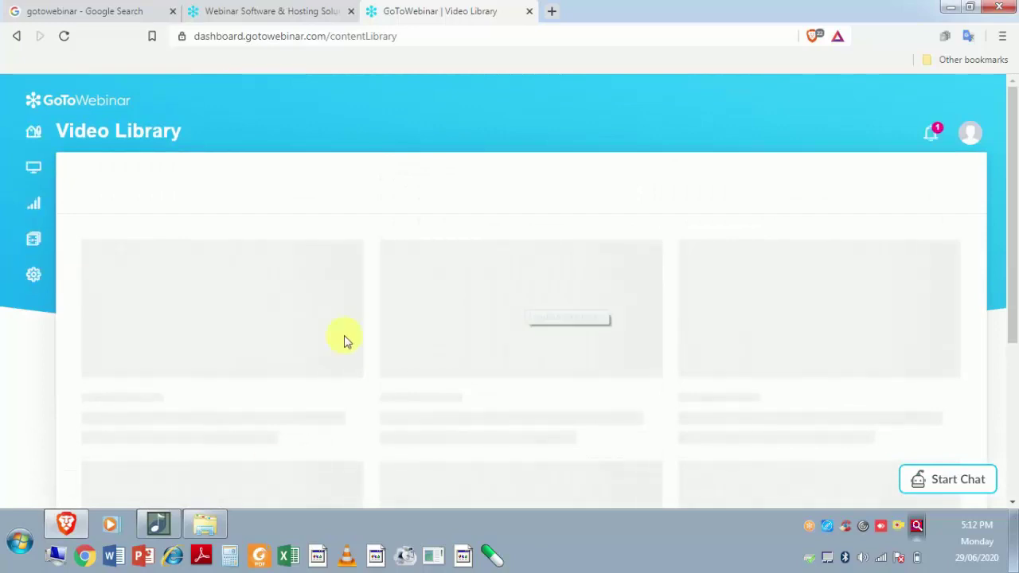
pyautogui.scroll(-5, 486, 317)
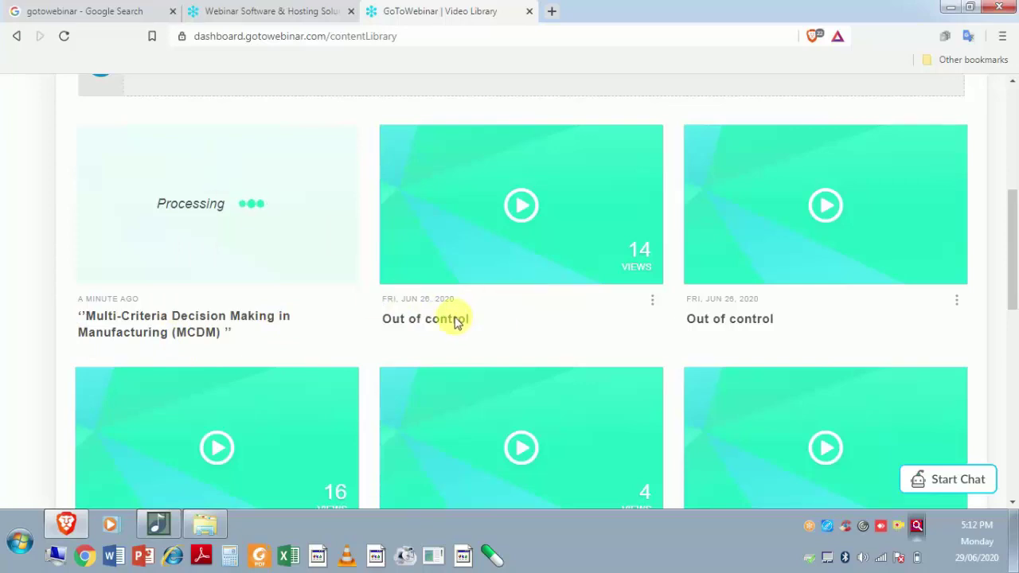
pyautogui.click(655, 303)
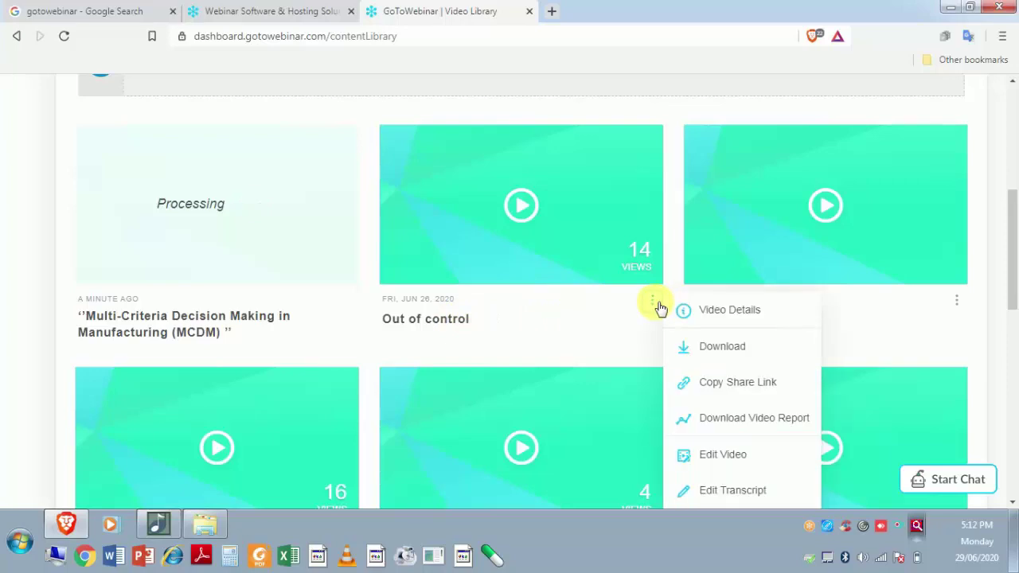